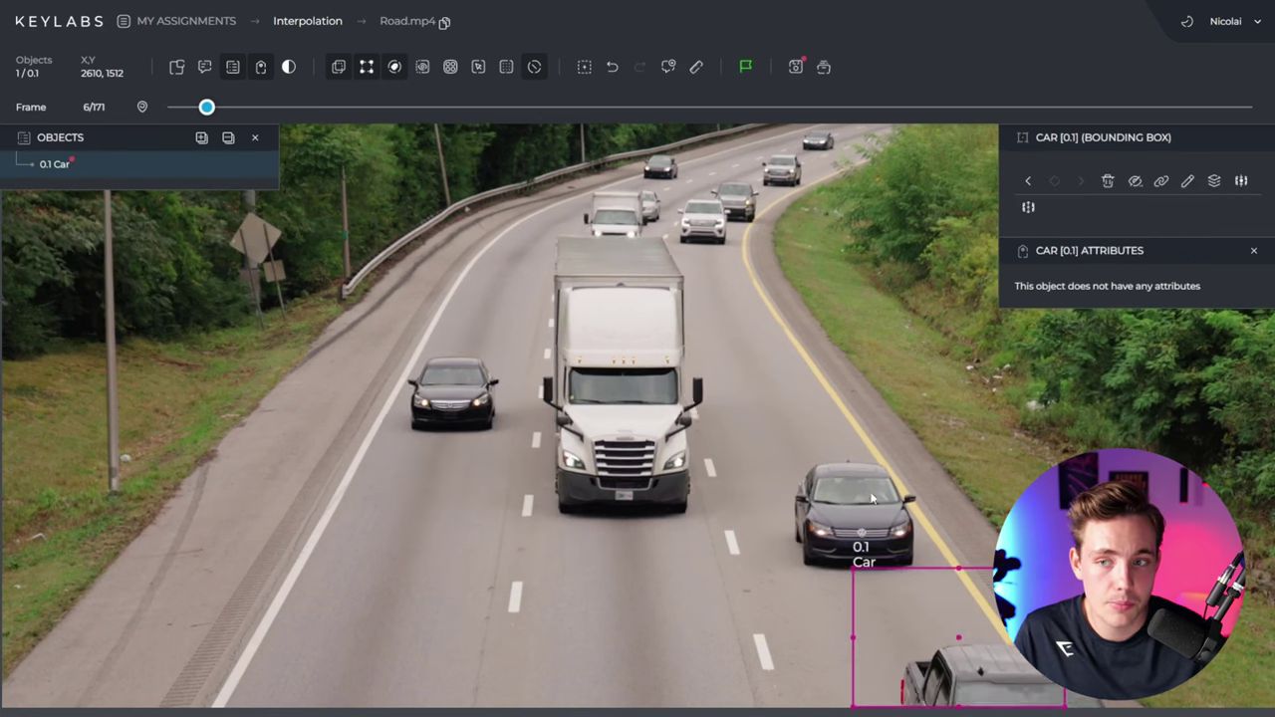
Fit the pickup's bounding box to the vehicle on frame 5, and shrink it to the image's lower edge a few frames on
{"action": "key", "text": "Right"}
{"action": "key", "text": "Left"}
{"action": "key", "text": "Left"}
{"action": "left_click_drag", "start_coordinate": [1066, 568], "coordinate": [1136, 621]}
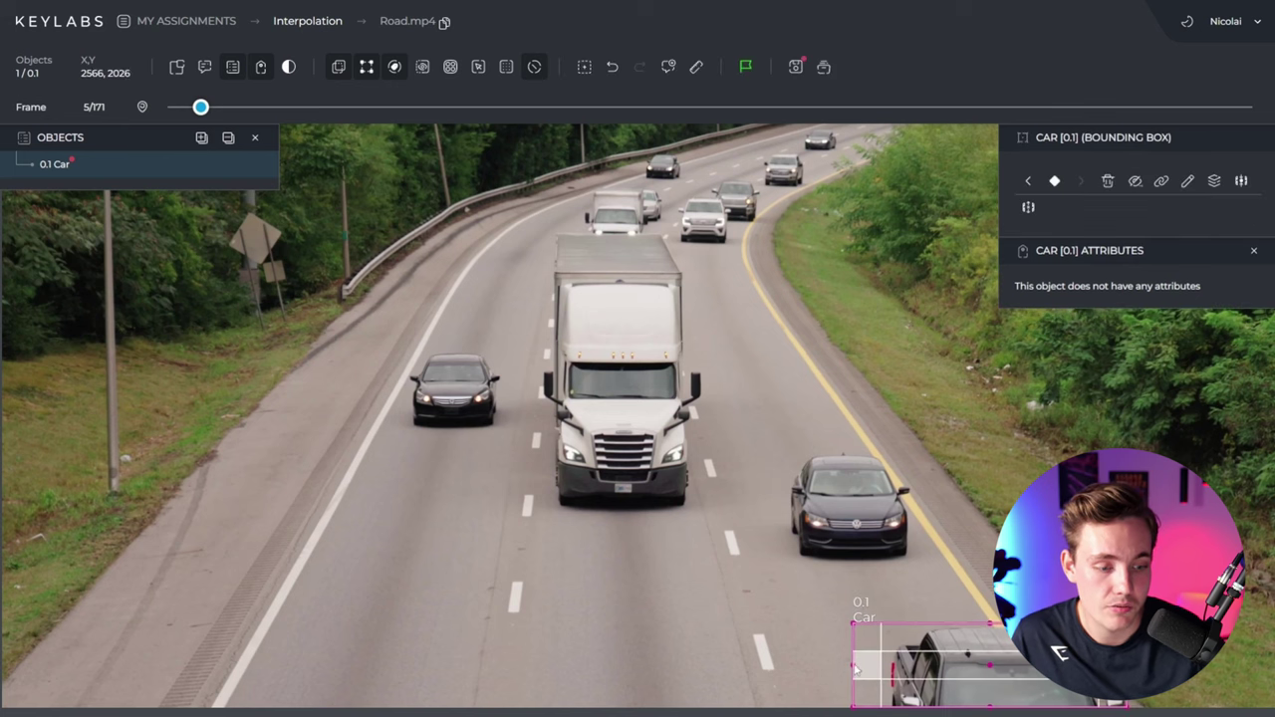
{"action": "left_click_drag", "start_coordinate": [853, 666], "coordinate": [976, 702]}
{"action": "key", "text": "Right"}
{"action": "key", "text": "Right"}
{"action": "key", "text": "Right"}
{"action": "key", "text": "Right"}
{"action": "key", "text": "Right"}
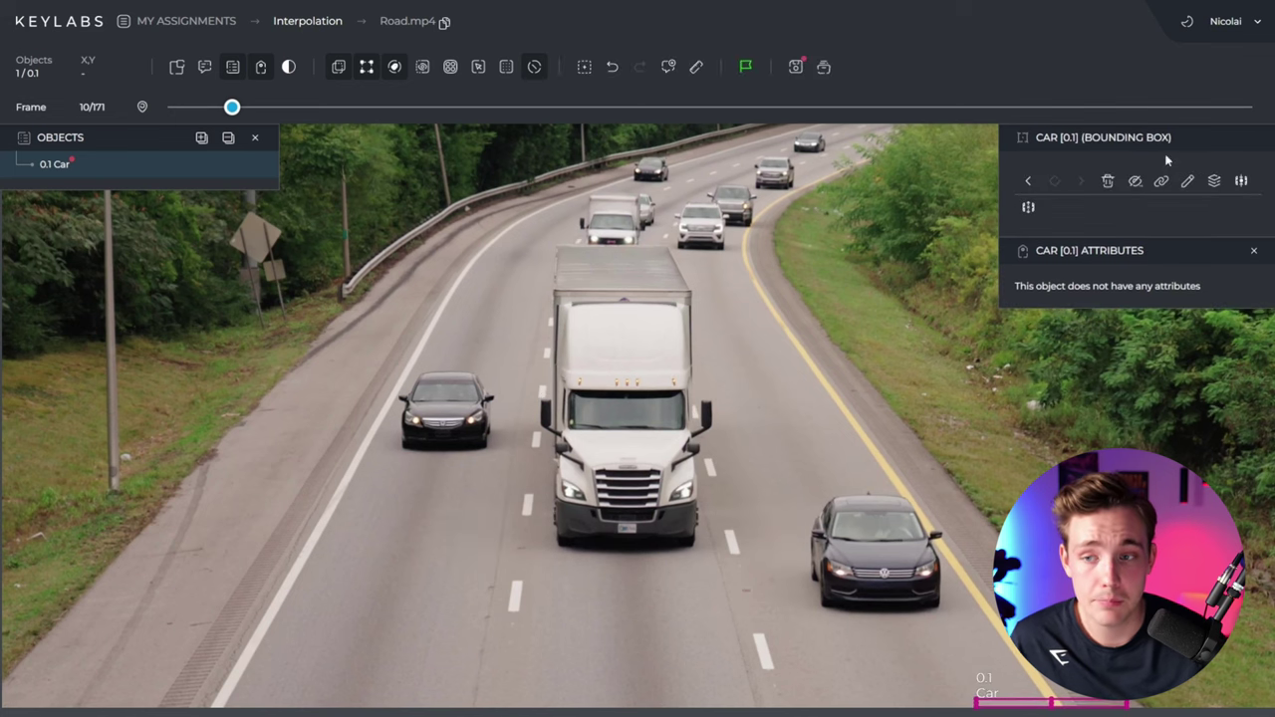
On frame 7, adjust the corner and side of the 0.1 Car box to enclose the pickup's visible part
{"action": "key", "text": "Left"}
{"action": "key", "text": "Left"}
{"action": "key", "text": "Left"}
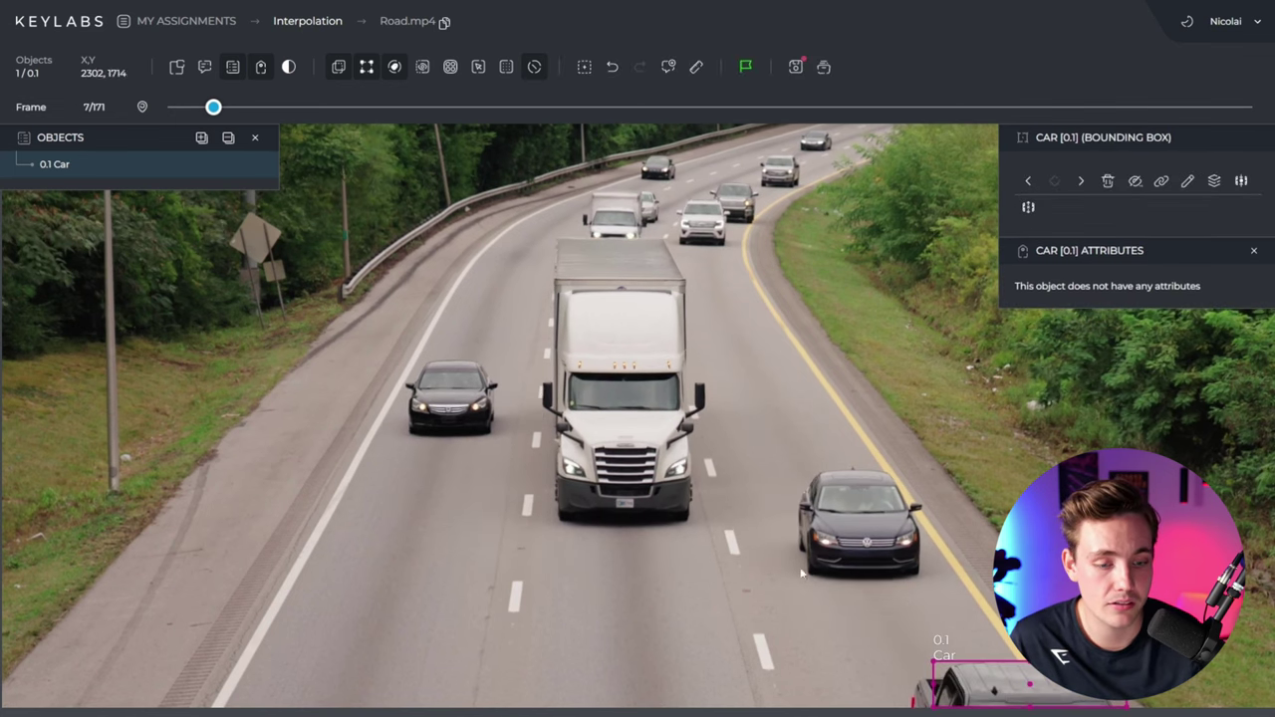
{"action": "left_click_drag", "start_coordinate": [934, 661], "coordinate": [911, 659]}
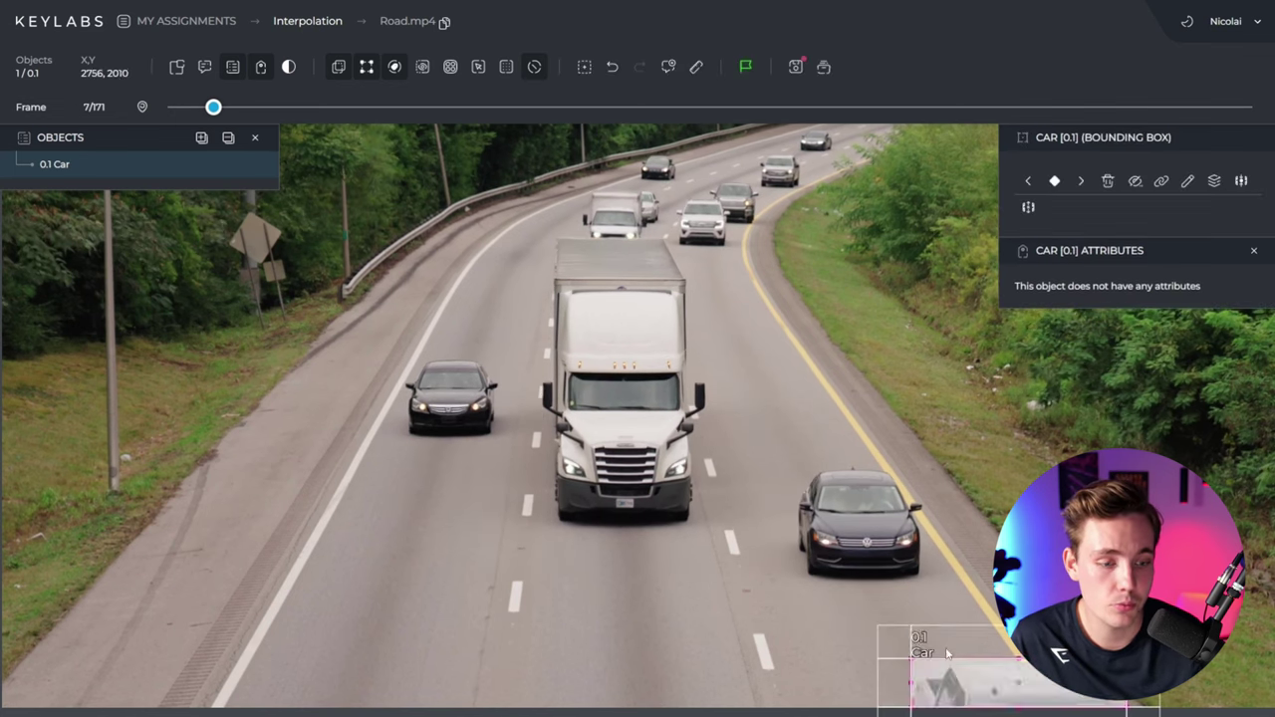
{"action": "left_click_drag", "start_coordinate": [1127, 684], "coordinate": [1116, 686]}
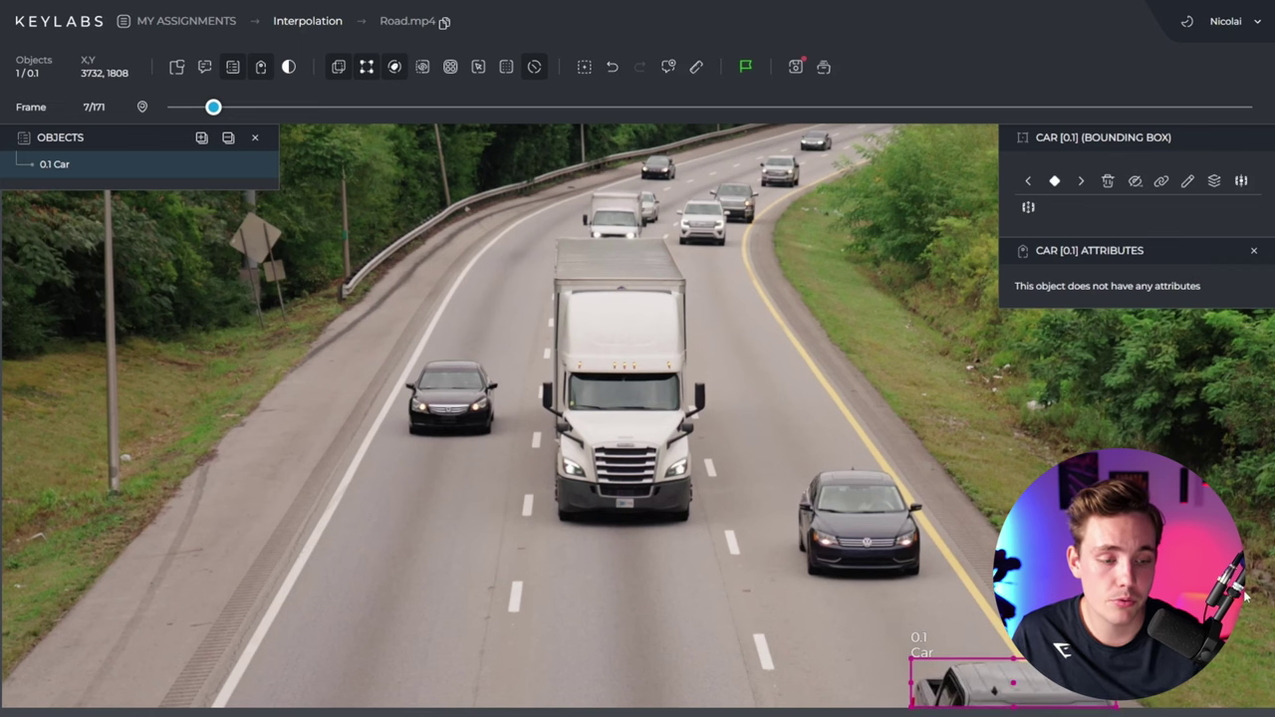
Review the interpolated 0.1 Car box by stepping forward to frame 10 and back to frame 1
{"action": "key", "text": "Right"}
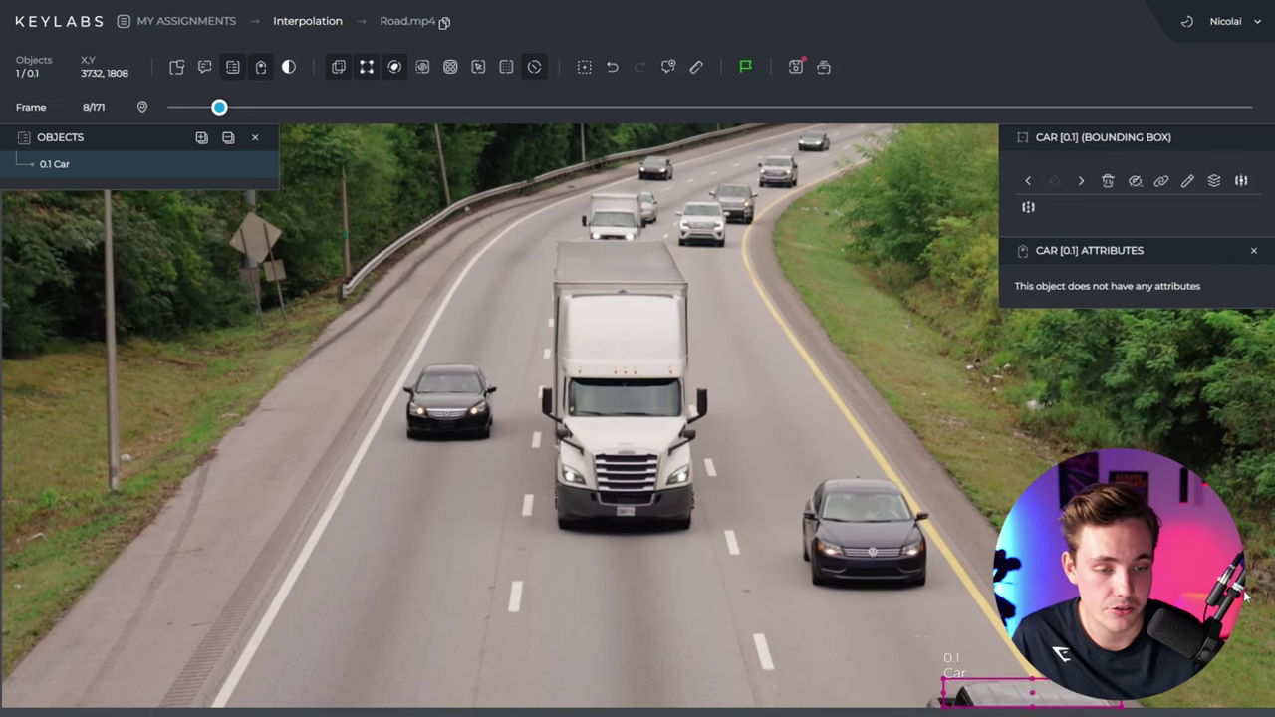
{"action": "key", "text": "Right"}
{"action": "key", "text": "Right"}
{"action": "key", "text": "Left"}
{"action": "key", "text": "Left"}
{"action": "key", "text": "Left"}
{"action": "key", "text": "Left"}
{"action": "key", "text": "Left"}
{"action": "key", "text": "Left"}
{"action": "key", "text": "Left"}
{"action": "key", "text": "Left"}
{"action": "key", "text": "Left"}
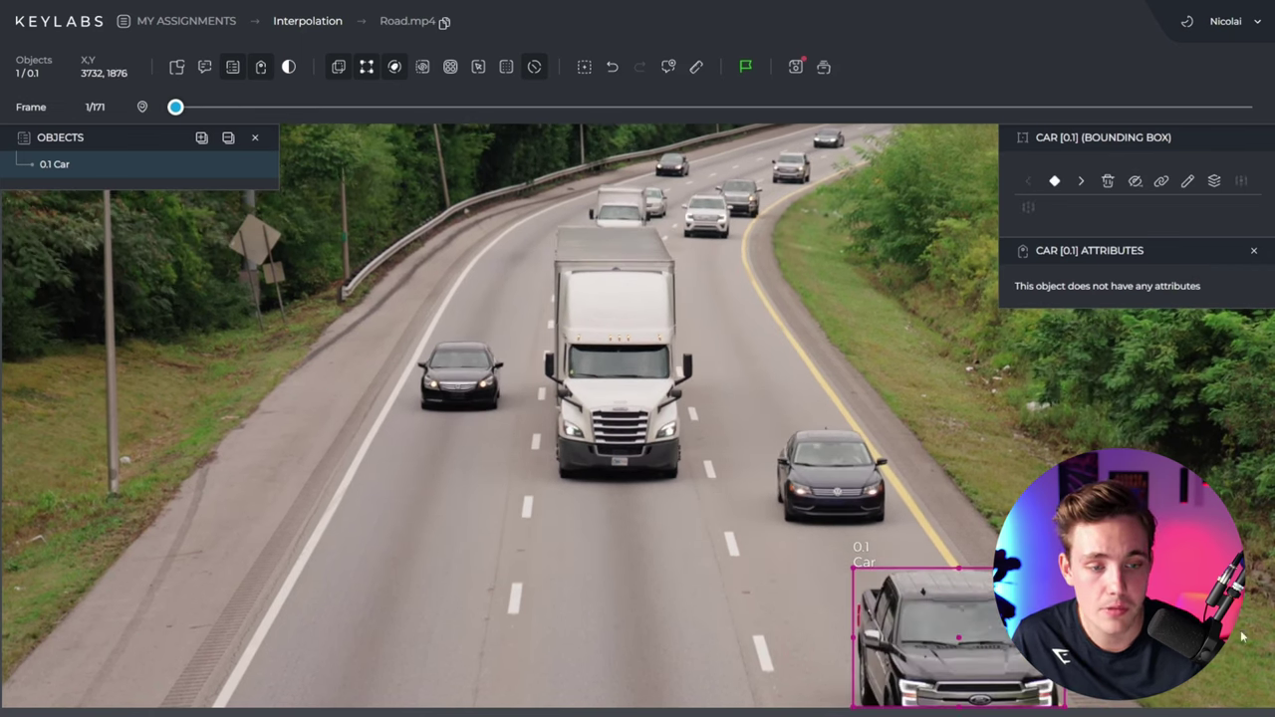
On frame 1, draw a Car bounding box of about 352 x 290 around the dark sedan ahead of the pickup
{"action": "left_click", "coordinate": [706, 429]}
{"action": "key", "text": "1"}
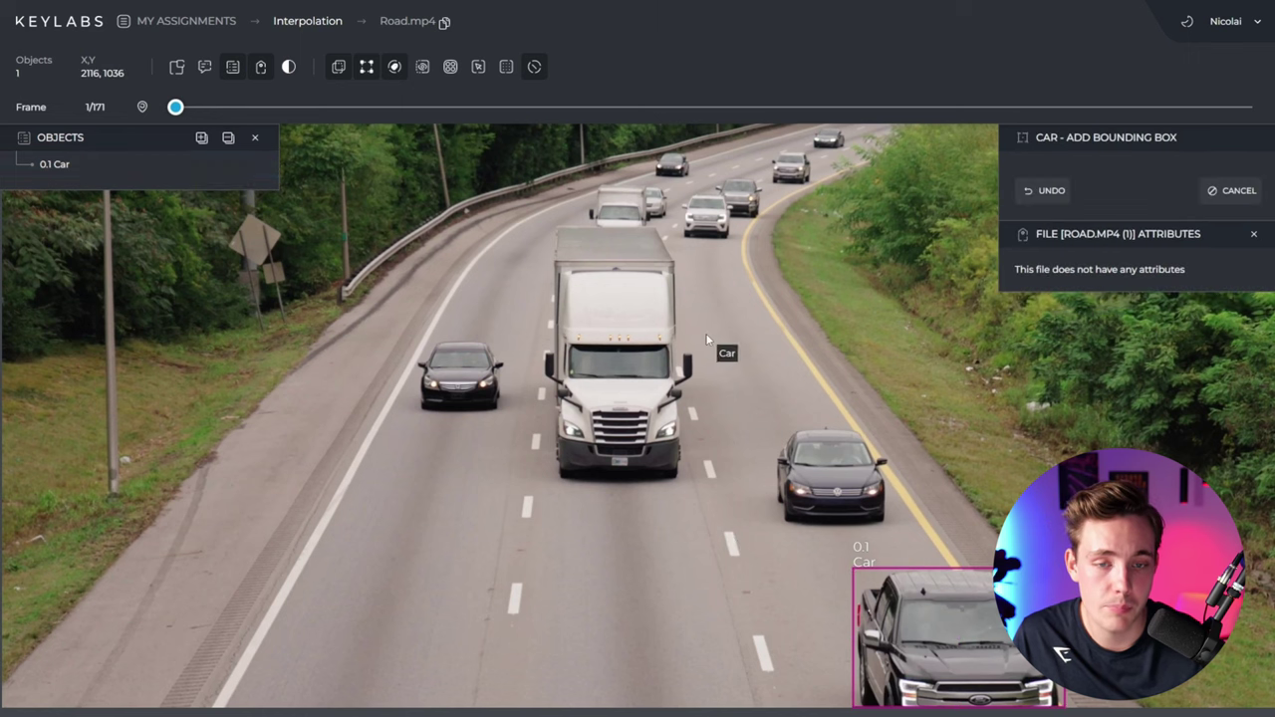
{"action": "left_click_drag", "start_coordinate": [772, 425], "coordinate": [892, 524]}
{"action": "left_click_drag", "start_coordinate": [772, 424], "coordinate": [775, 428]}
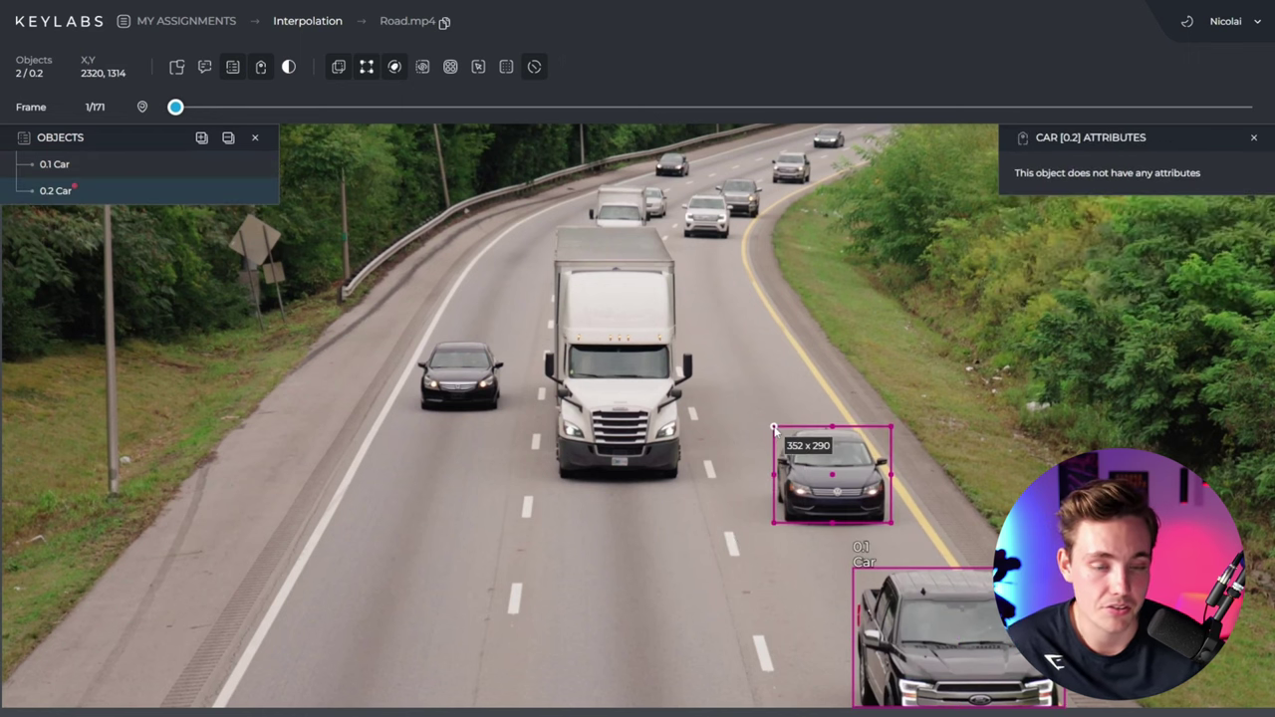
Draw Car bounding boxes around the large white semi truck and the black sedan in the lane beside the shoulder
{"action": "key", "text": "1"}
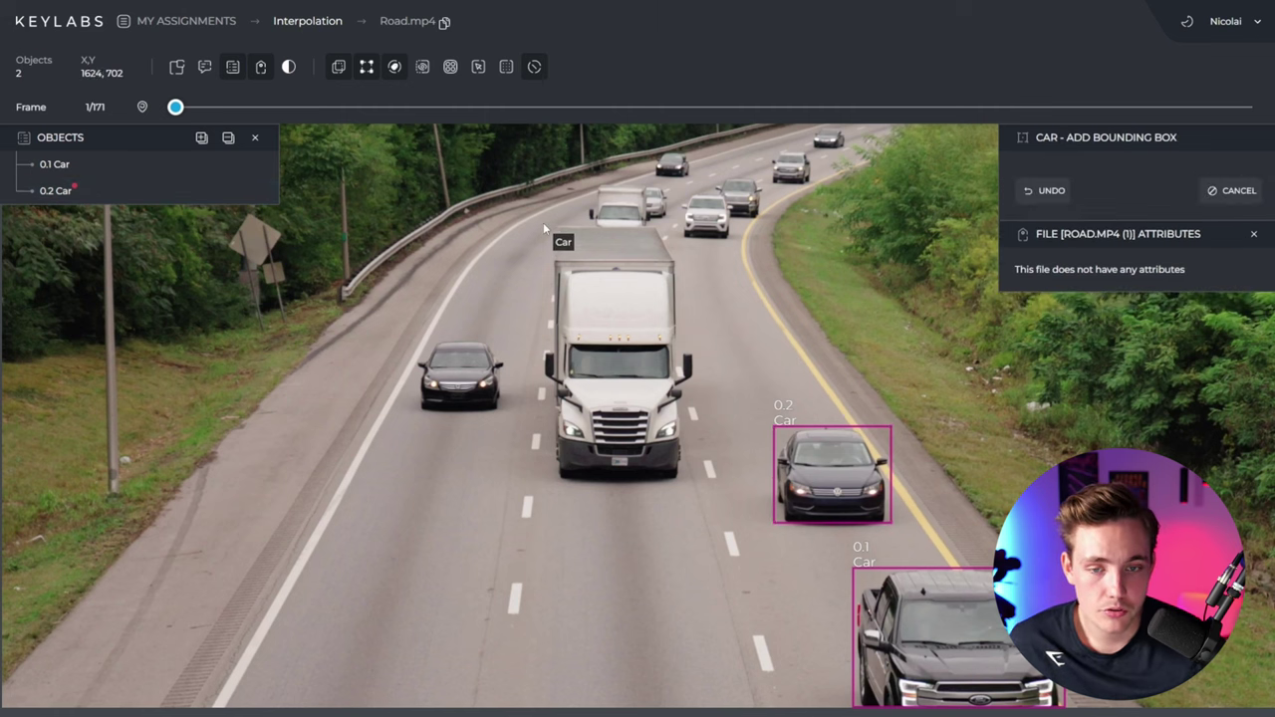
{"action": "left_click_drag", "start_coordinate": [543, 222], "coordinate": [696, 483]}
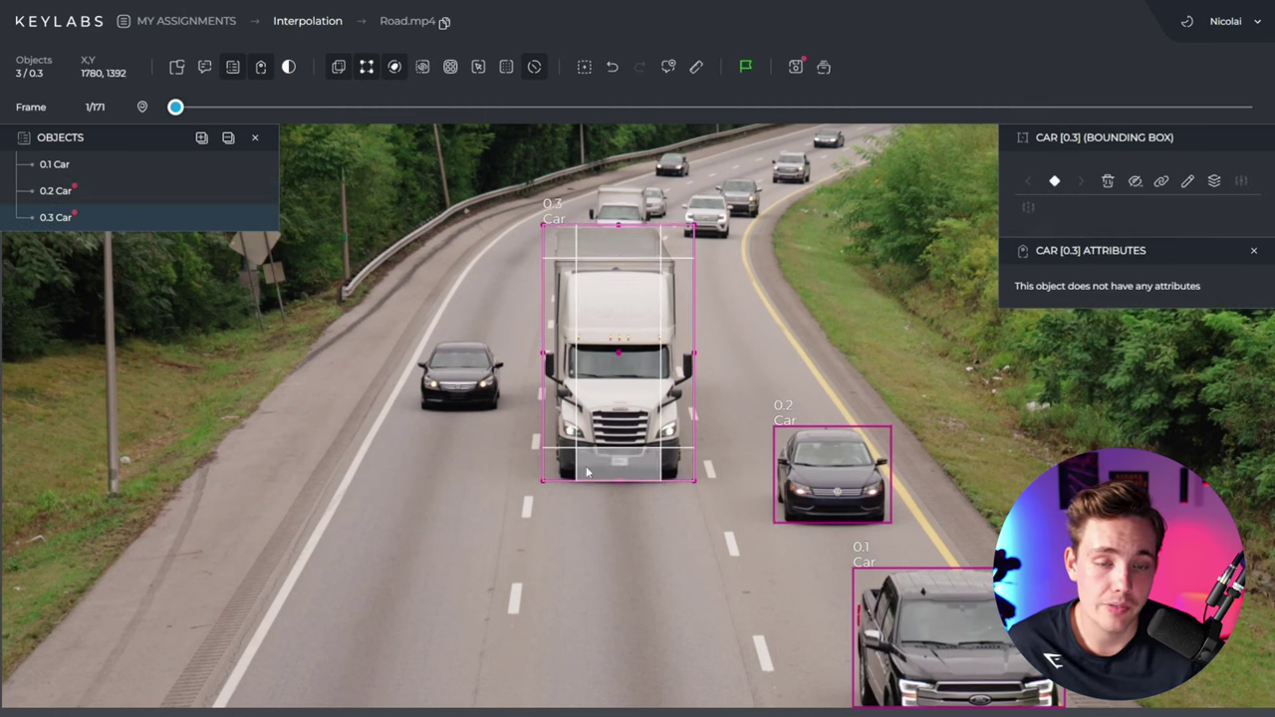
{"action": "key", "text": "1"}
{"action": "left_click_drag", "start_coordinate": [417, 339], "coordinate": [505, 412]}
Draw Car bounding boxes around the white truck behind the semi and the small car beside it, the latter about 60 x 88
{"action": "key", "text": "1"}
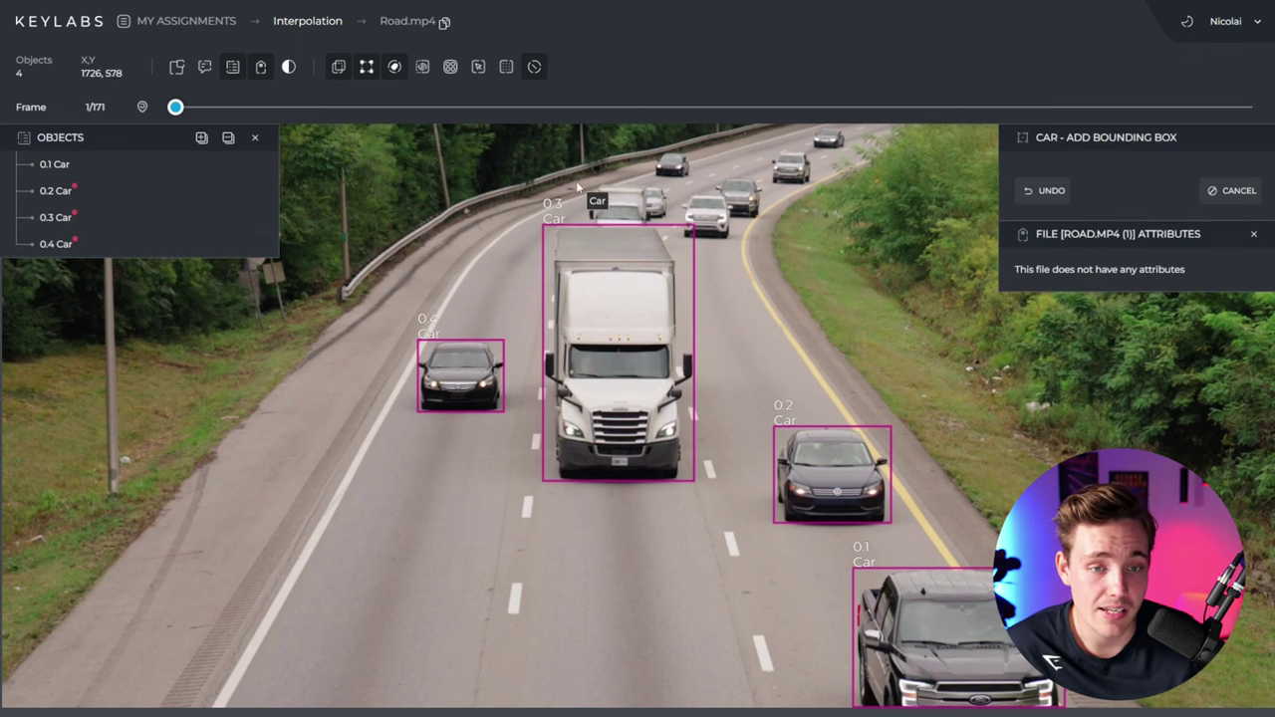
{"action": "left_click_drag", "start_coordinate": [579, 183], "coordinate": [650, 223]}
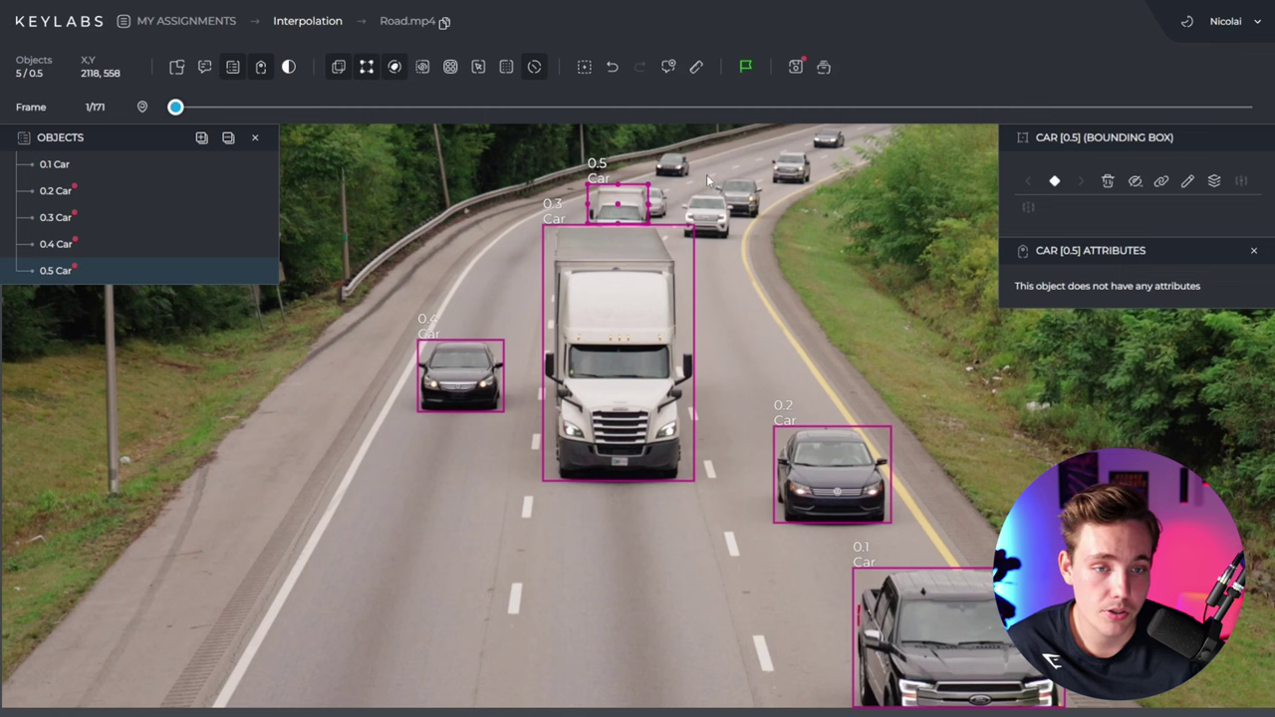
{"action": "key", "text": "1"}
{"action": "left_click_drag", "start_coordinate": [668, 191], "coordinate": [650, 220]}
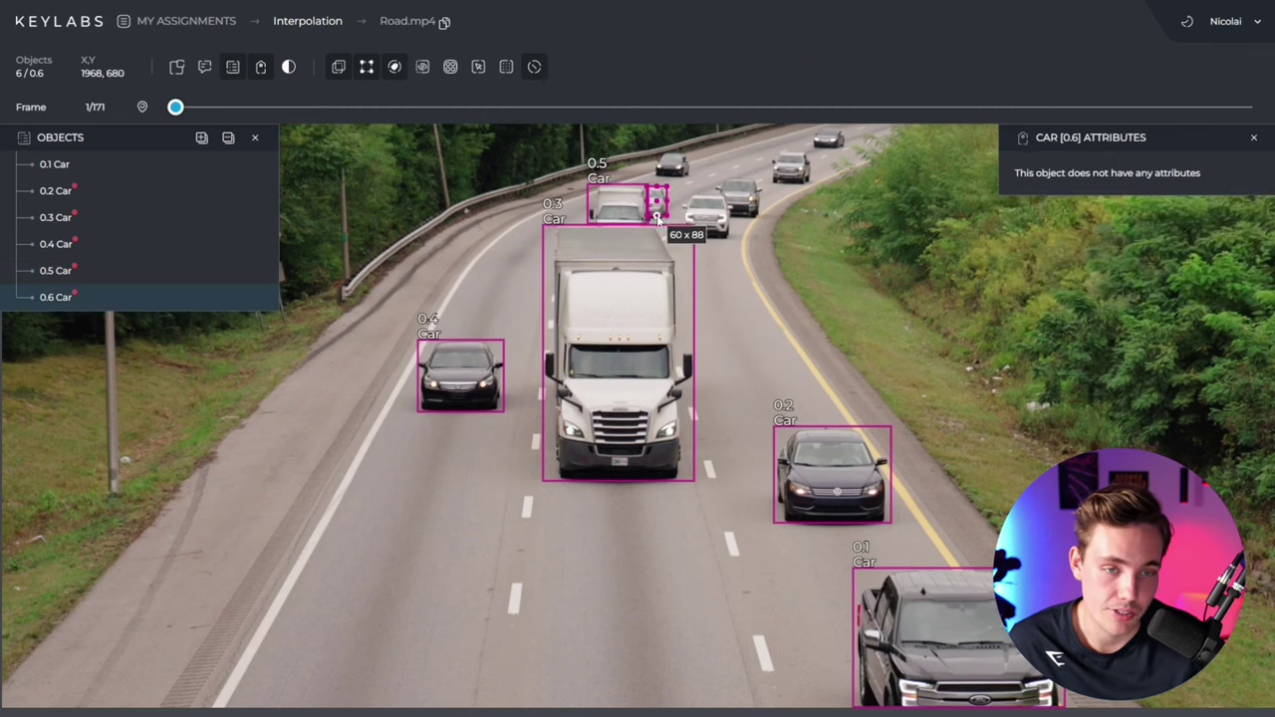
Draw Car bounding boxes around the white SUV and the two vehicles following it along the yellow line
{"action": "key", "text": "1"}
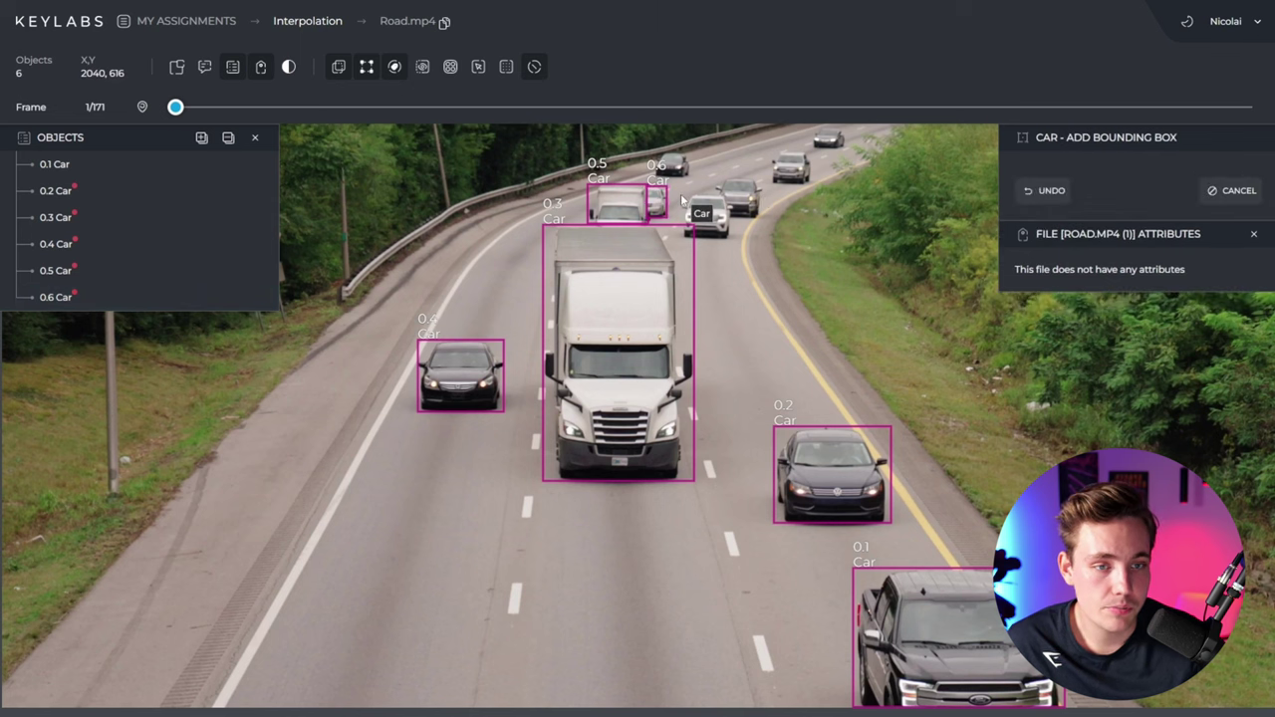
{"action": "mouse_move", "coordinate": [685, 200]}
{"action": "left_mouse_down"}
{"action": "mouse_move", "coordinate": [709, 235]}
{"action": "mouse_move", "coordinate": [730, 235]}
{"action": "left_mouse_up"}
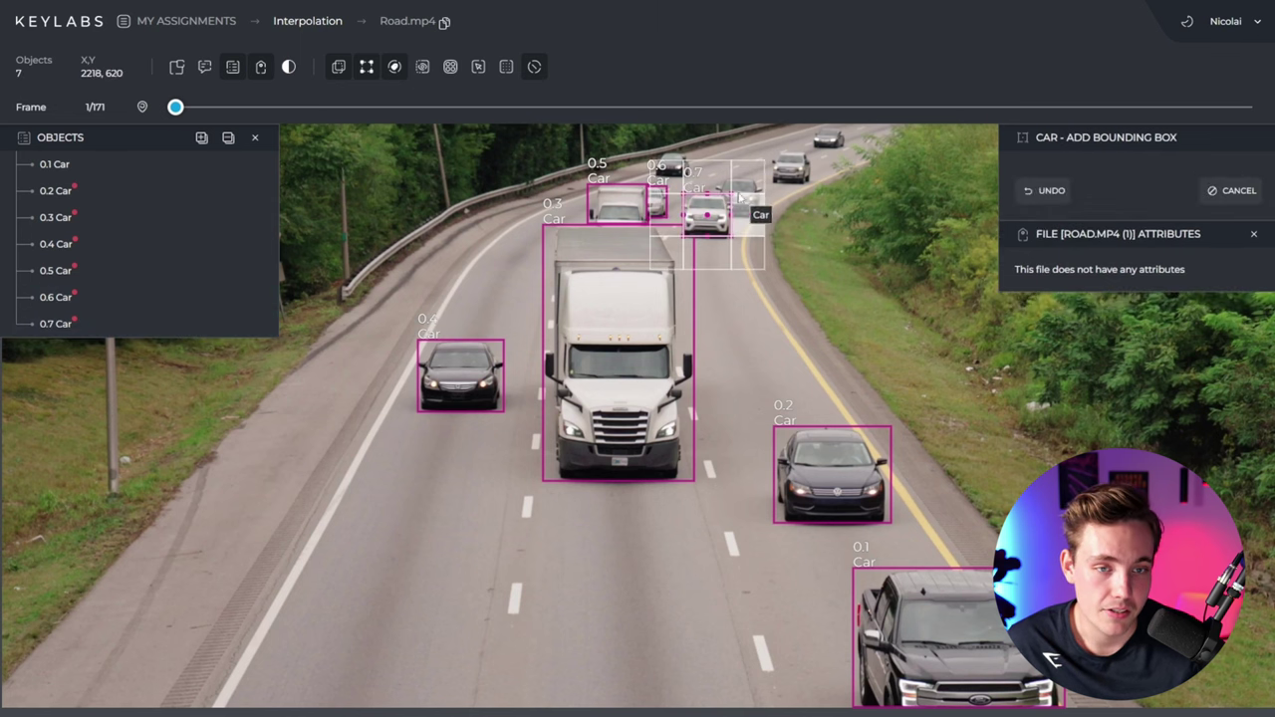
{"action": "left_click_drag", "start_coordinate": [712, 177], "coordinate": [764, 219]}
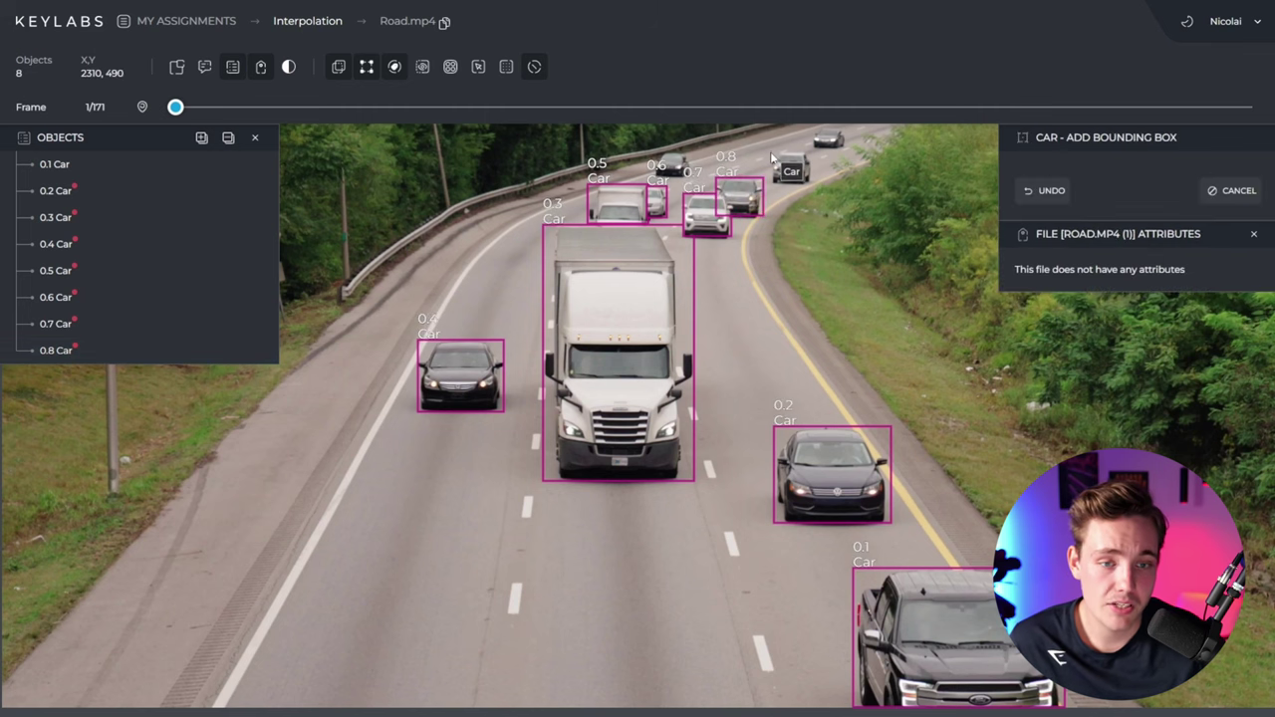
{"action": "left_click_drag", "start_coordinate": [771, 152], "coordinate": [812, 185]}
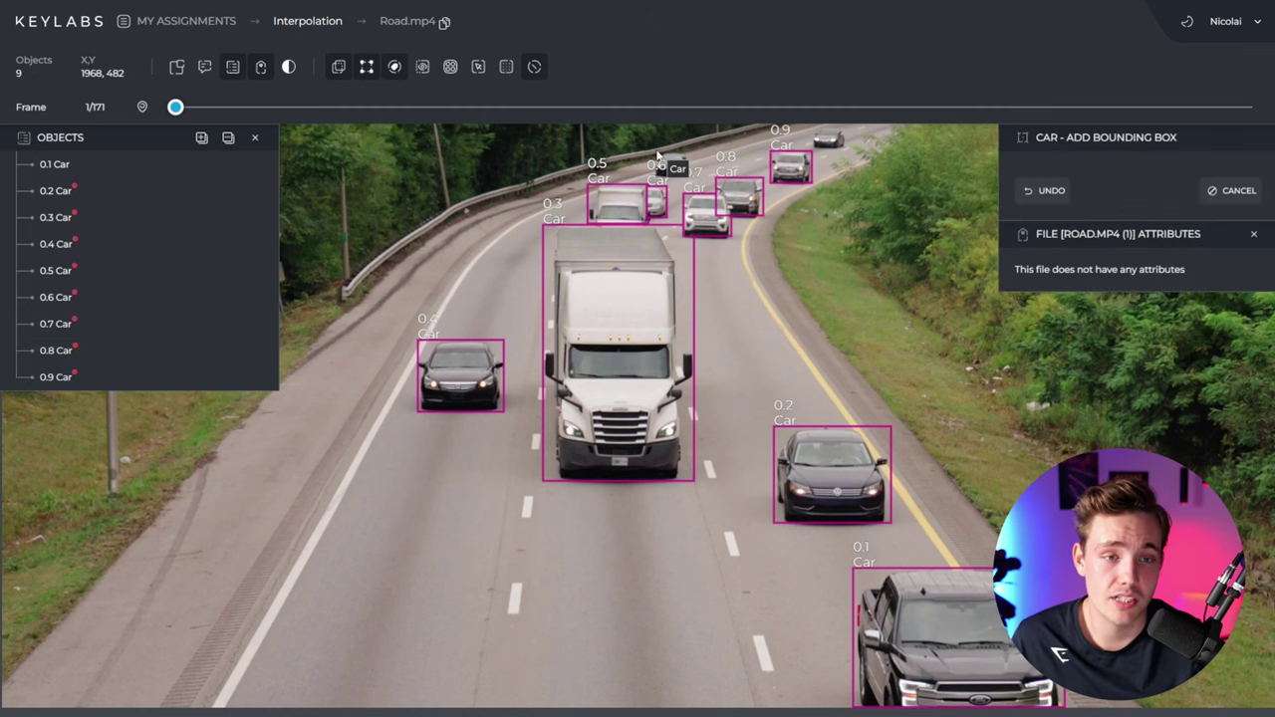
Draw Car bounding boxes around the two remaining distant cars on the curve and deselect the last box
{"action": "left_click_drag", "start_coordinate": [654, 152], "coordinate": [695, 179]}
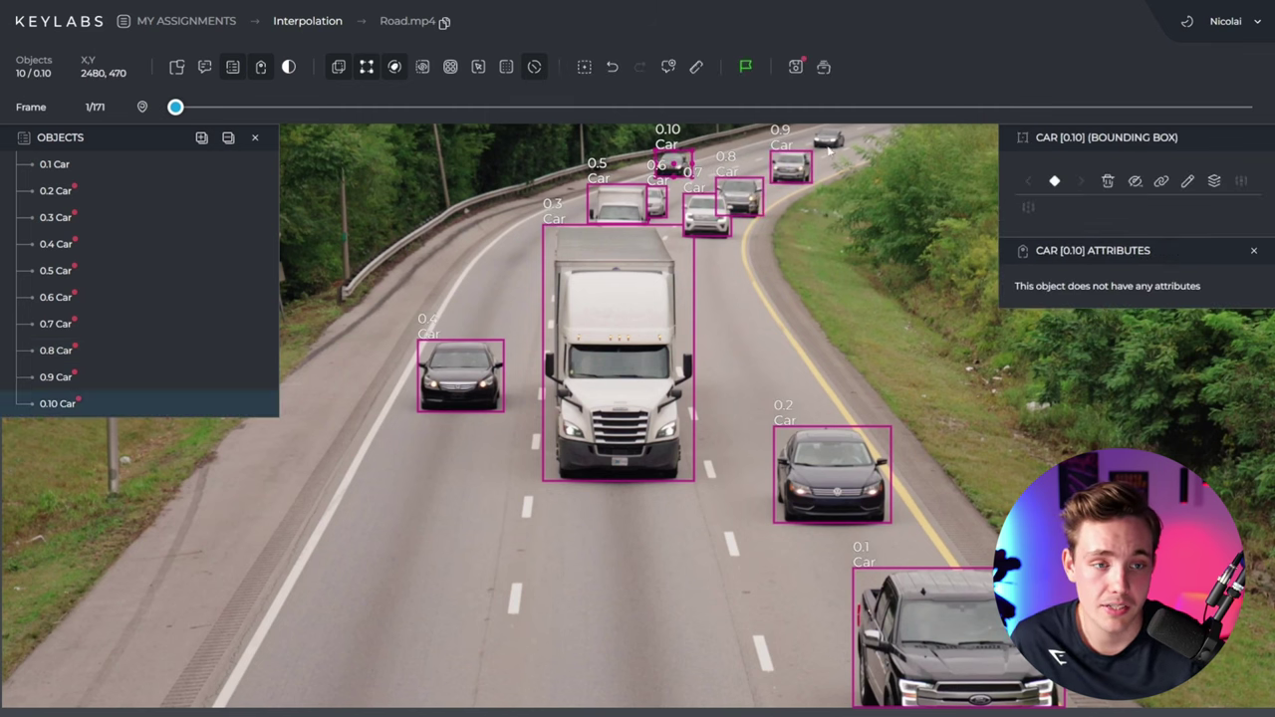
{"action": "left_click_drag", "start_coordinate": [813, 129], "coordinate": [846, 150]}
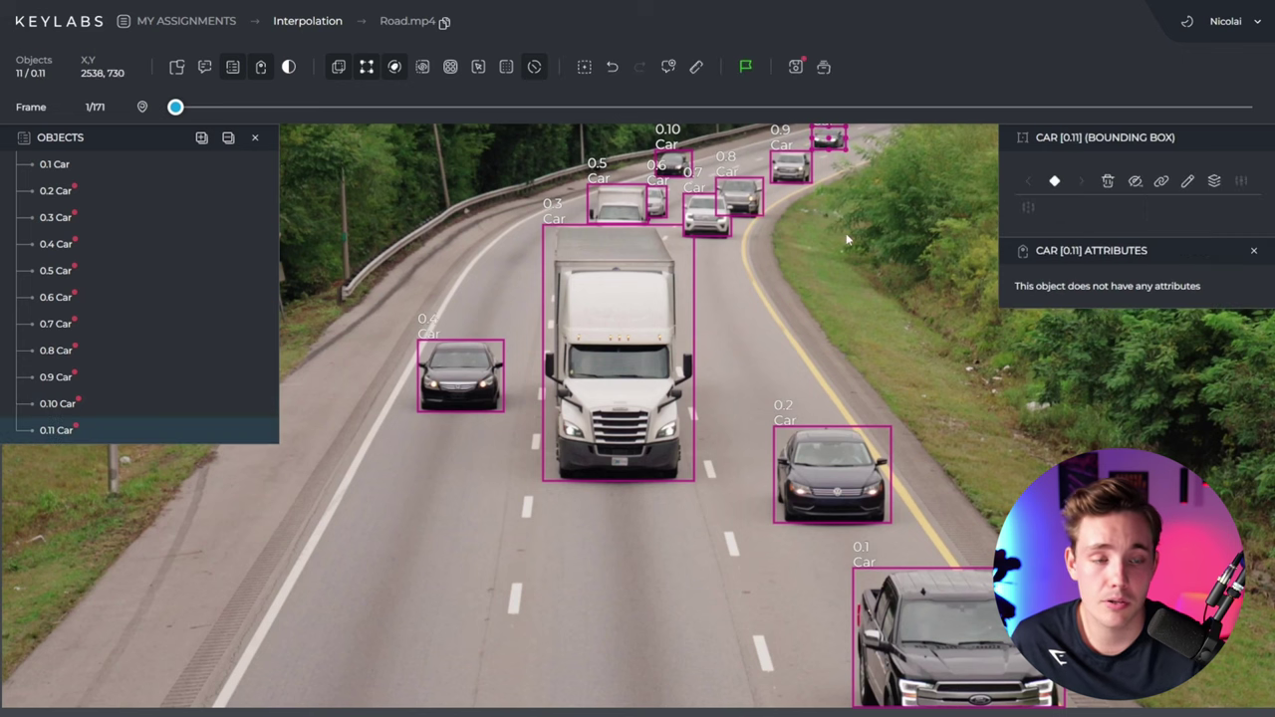
{"action": "left_click", "coordinate": [850, 239]}
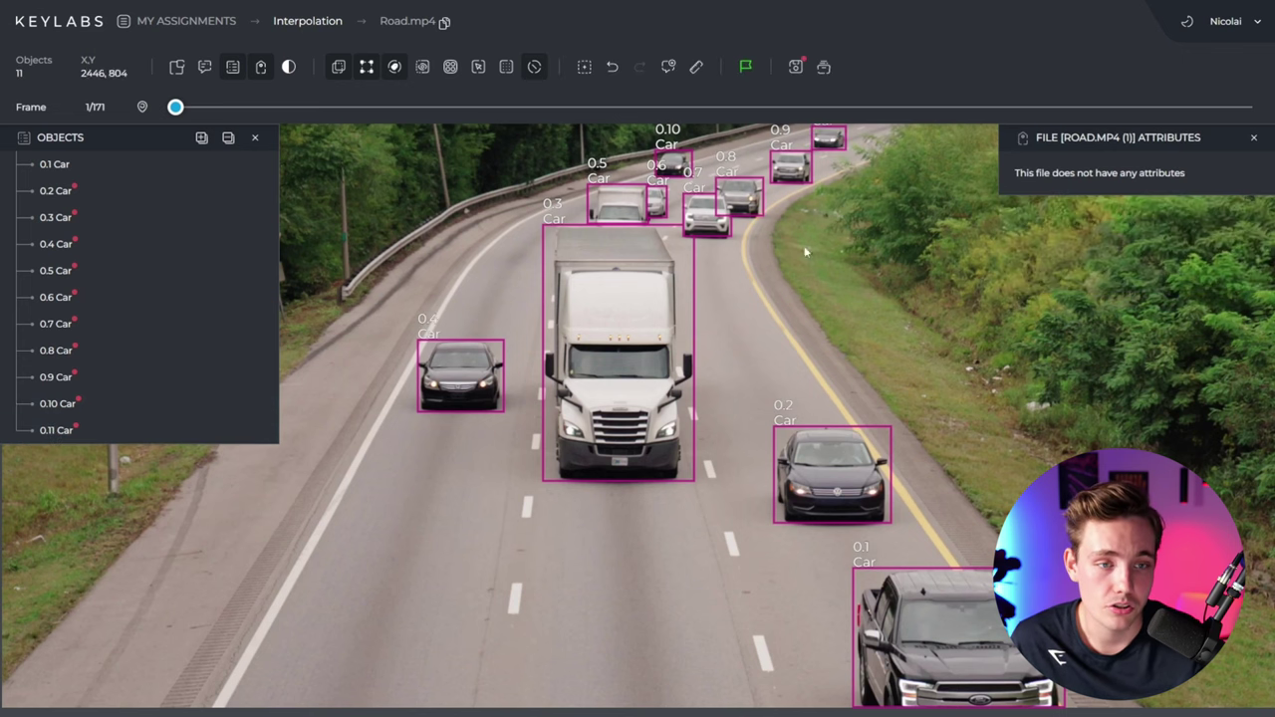
Play the video briefly, go to frame 5 and resize the 0.2 Car box to fit the dark sedan
{"action": "key", "text": "space"}
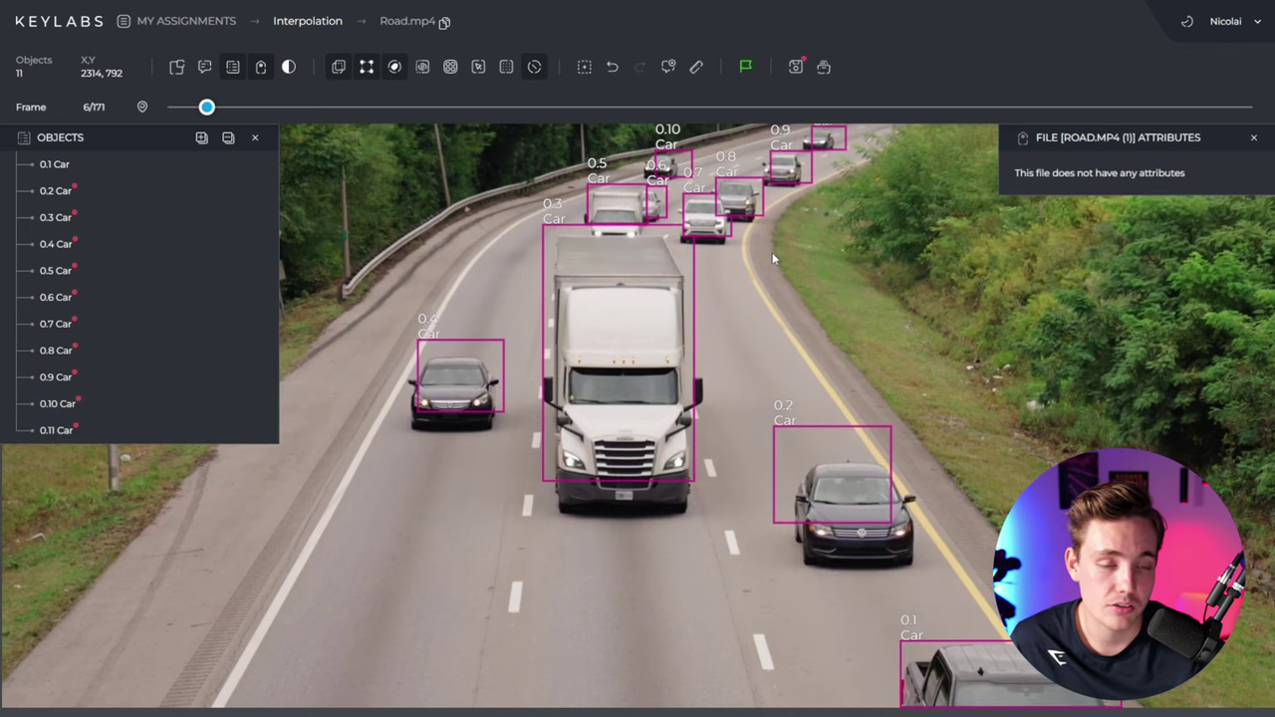
{"action": "key", "text": "Left"}
{"action": "left_click", "coordinate": [206, 191]}
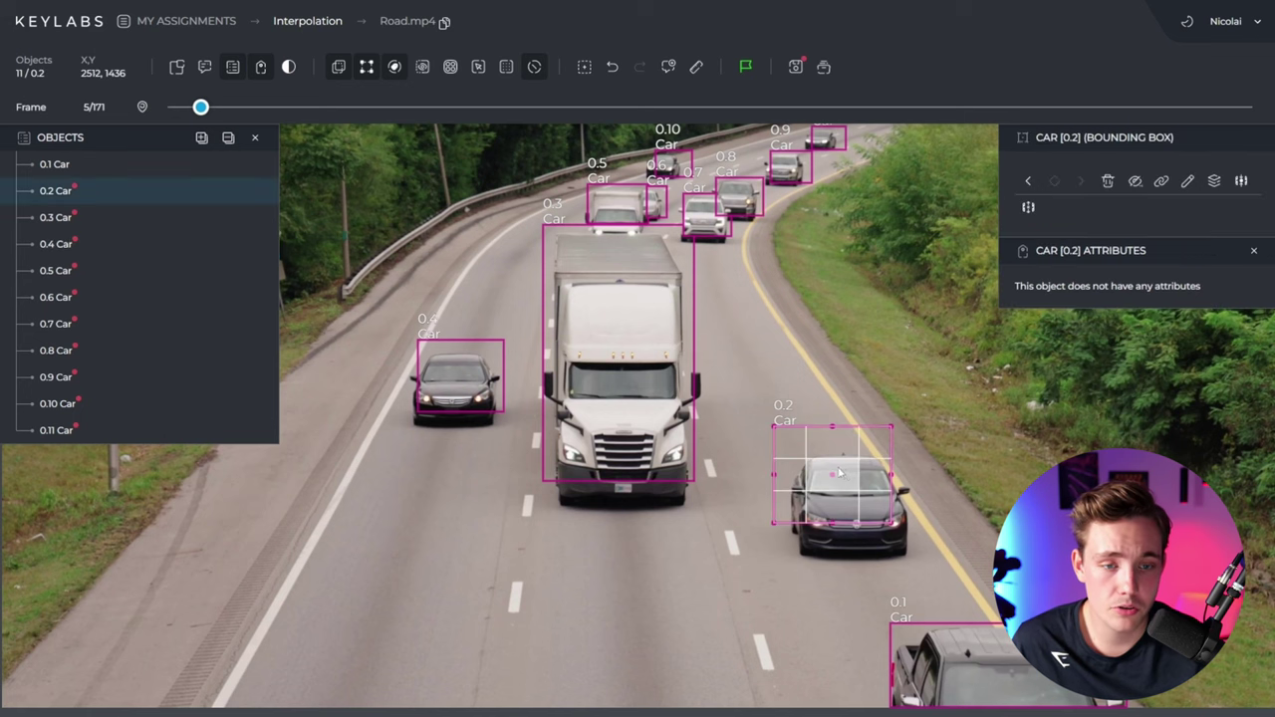
{"action": "left_click_drag", "start_coordinate": [892, 522], "coordinate": [909, 560]}
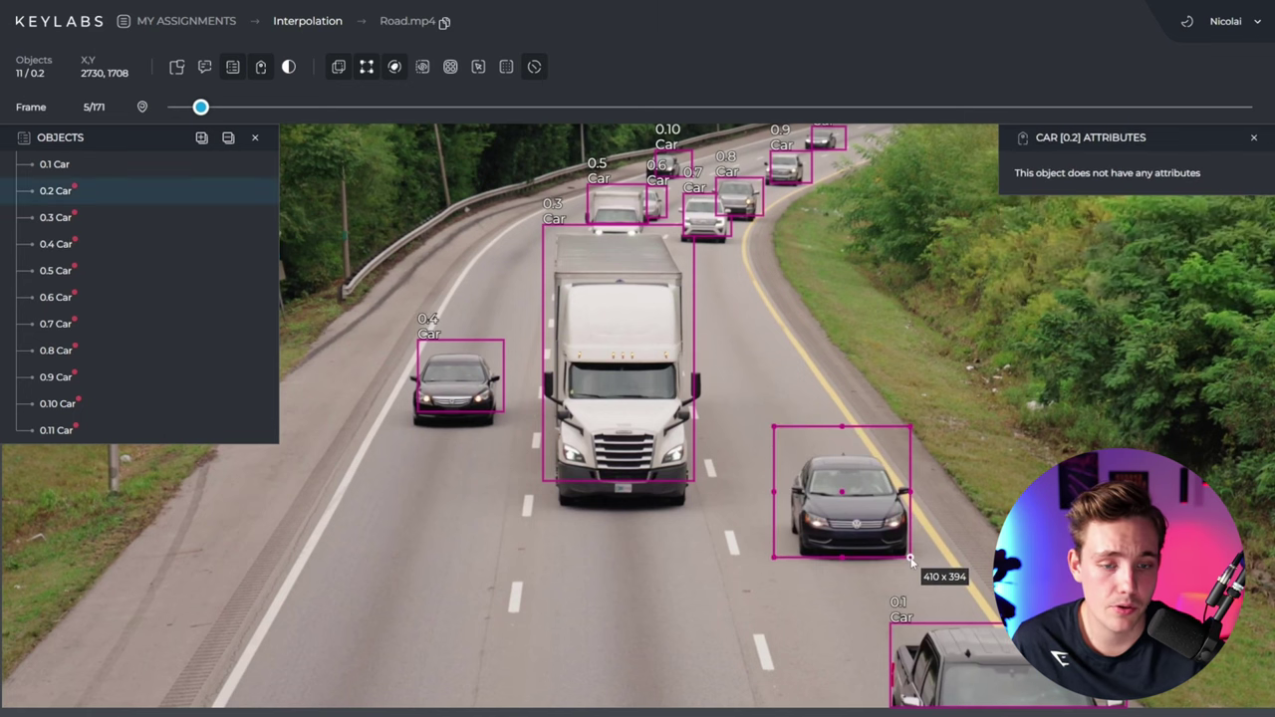
{"action": "left_click_drag", "start_coordinate": [774, 428], "coordinate": [788, 454]}
Check the interpolation of the 0.2 Car box by stepping back to frame 1 and forward to frame 5
{"action": "key", "text": "Left"}
{"action": "key", "text": "Left"}
{"action": "key", "text": "Left"}
{"action": "key", "text": "Left"}
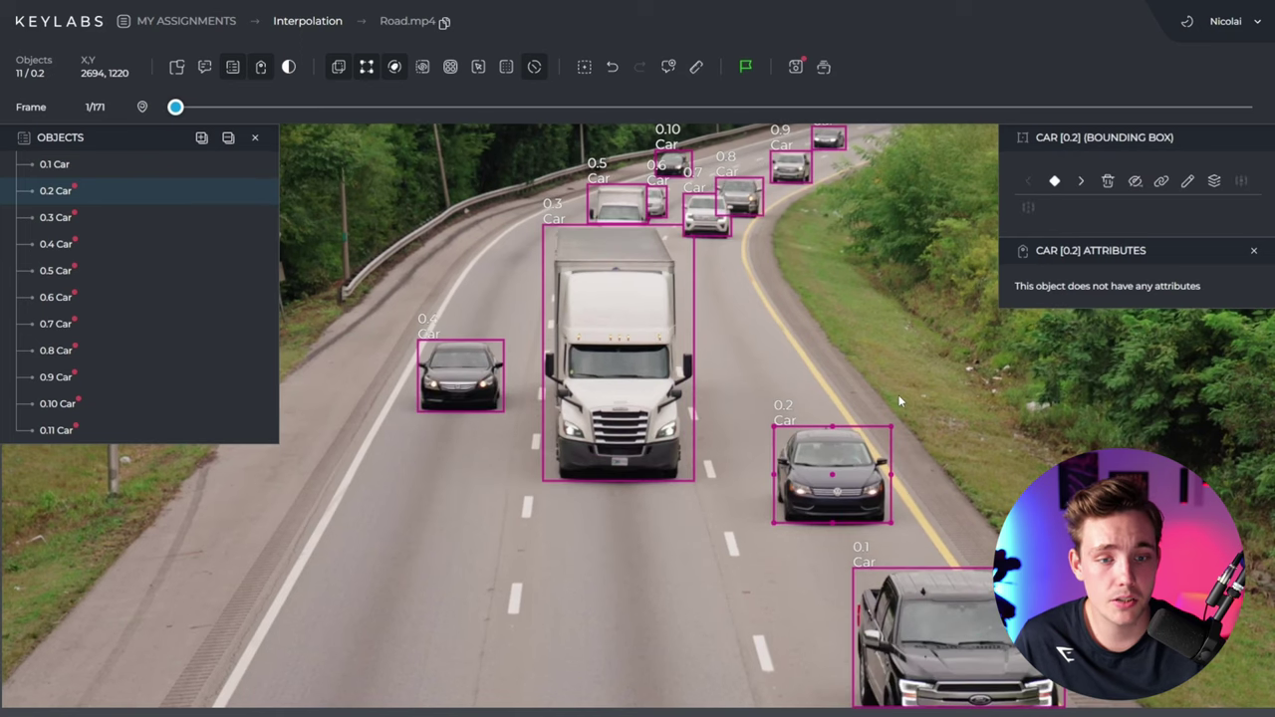
{"action": "key", "text": "Right"}
{"action": "key", "text": "Right"}
{"action": "key", "text": "Right"}
{"action": "key", "text": "Right"}
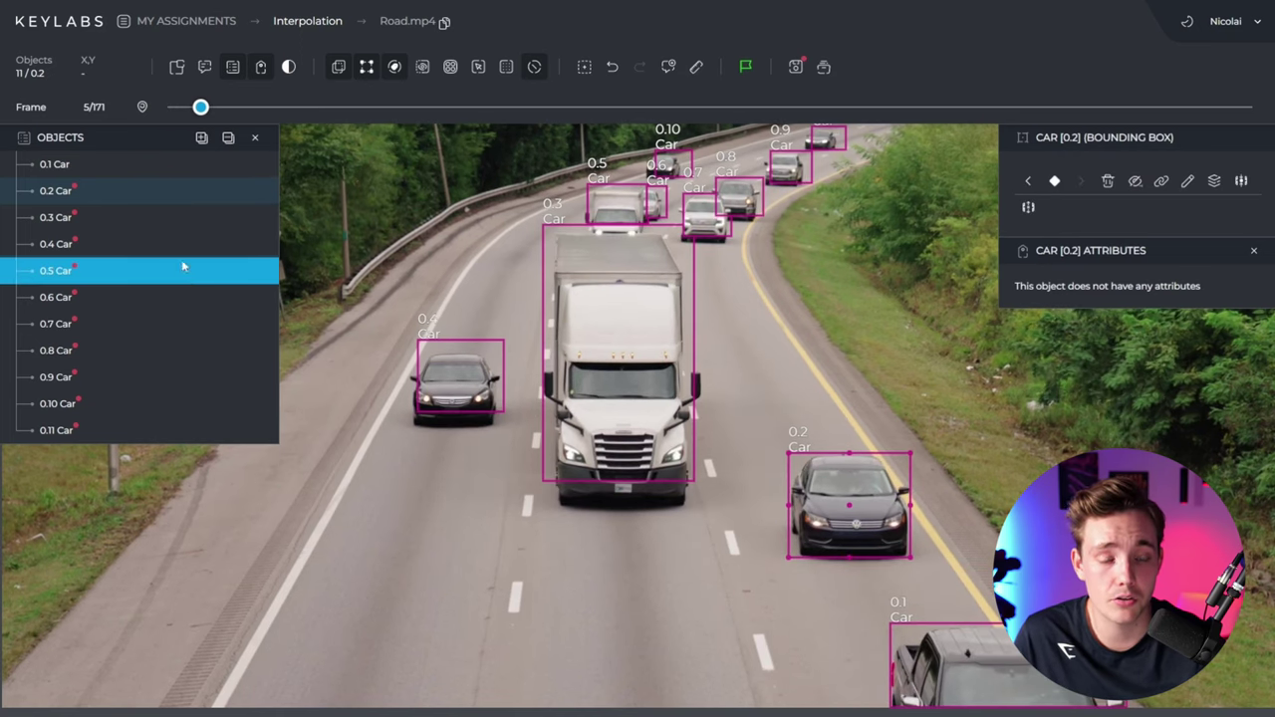
Refit the 0.3 Car box to the white semi truck on frame 5
{"action": "left_click", "coordinate": [159, 217]}
{"action": "left_click_drag", "start_coordinate": [542, 225], "coordinate": [543, 236]}
{"action": "left_click_drag", "start_coordinate": [696, 482], "coordinate": [703, 508]}
Refit the 0.4 Car box to the black sedan near the shoulder on frame 5
{"action": "left_click", "coordinate": [177, 243]}
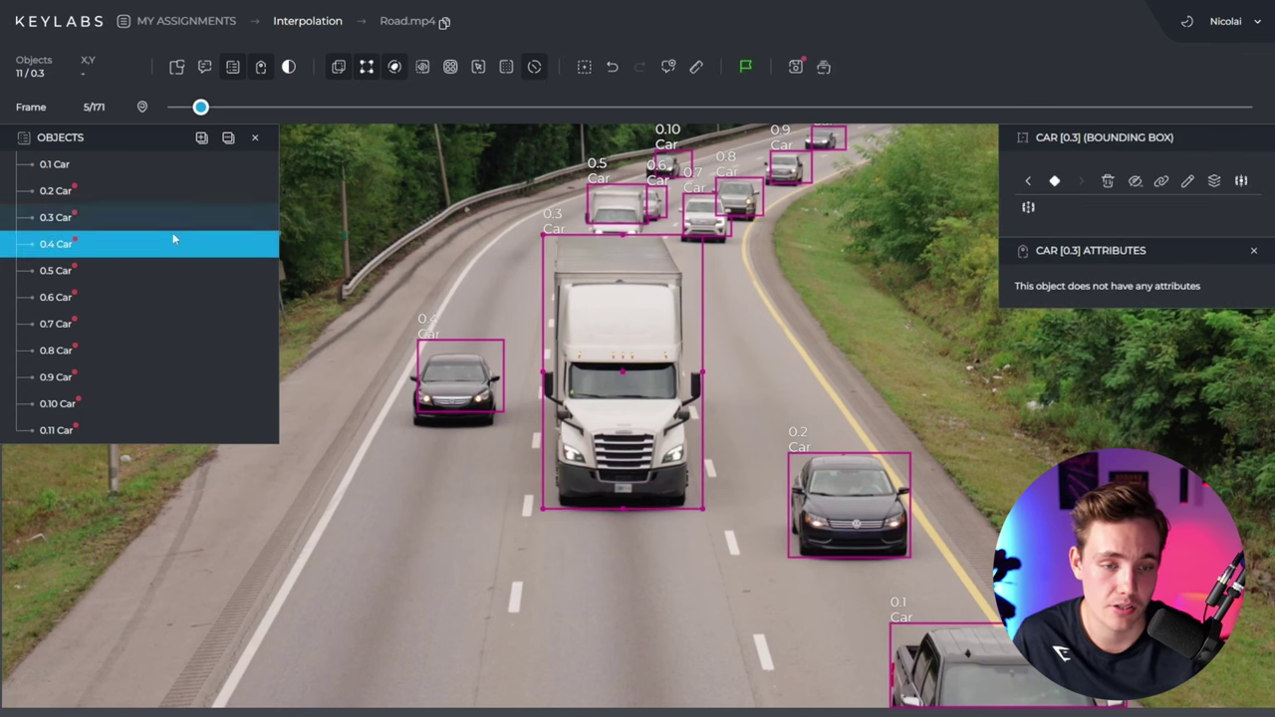
{"action": "left_click_drag", "start_coordinate": [418, 342], "coordinate": [409, 353]}
{"action": "left_click_drag", "start_coordinate": [504, 411], "coordinate": [502, 427]}
{"action": "left_click_drag", "start_coordinate": [411, 389], "coordinate": [410, 389]}
Adjust the 0.5 Car box on frame 5, and play the fully annotated Road.mp4 from frame 1
{"action": "left_click", "coordinate": [110, 273]}
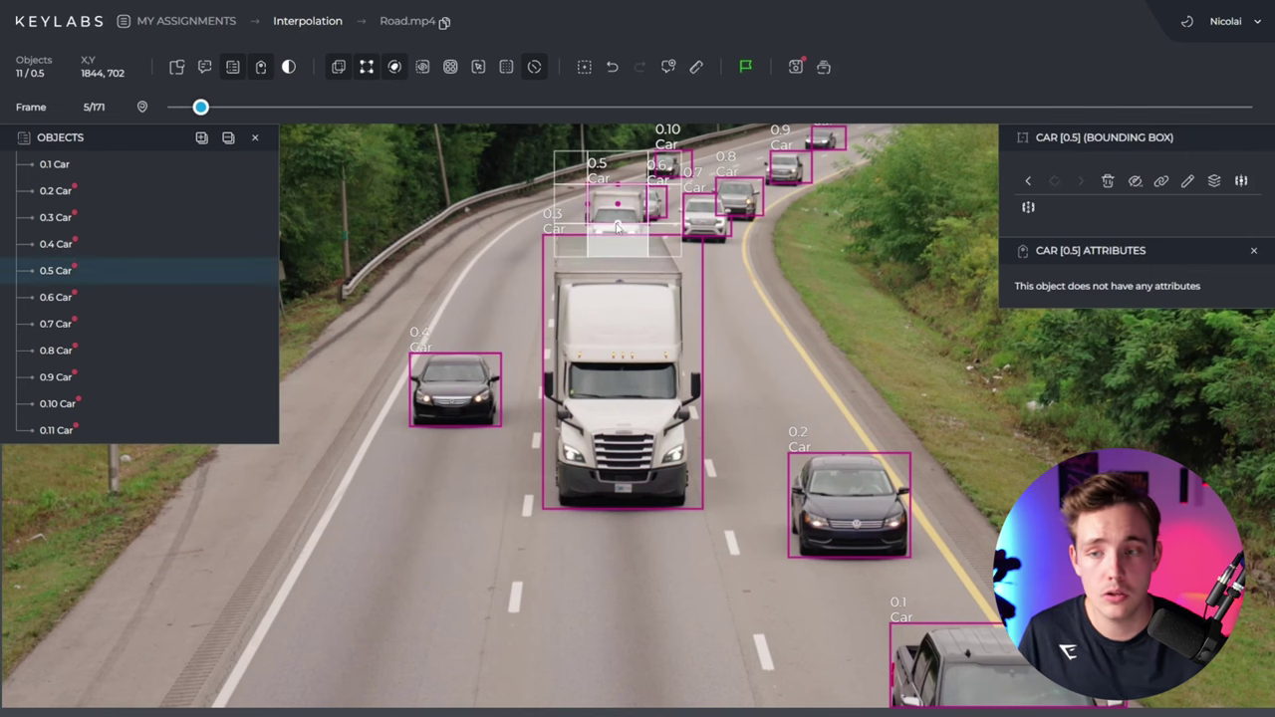
{"action": "left_click_drag", "start_coordinate": [589, 206], "coordinate": [590, 206]}
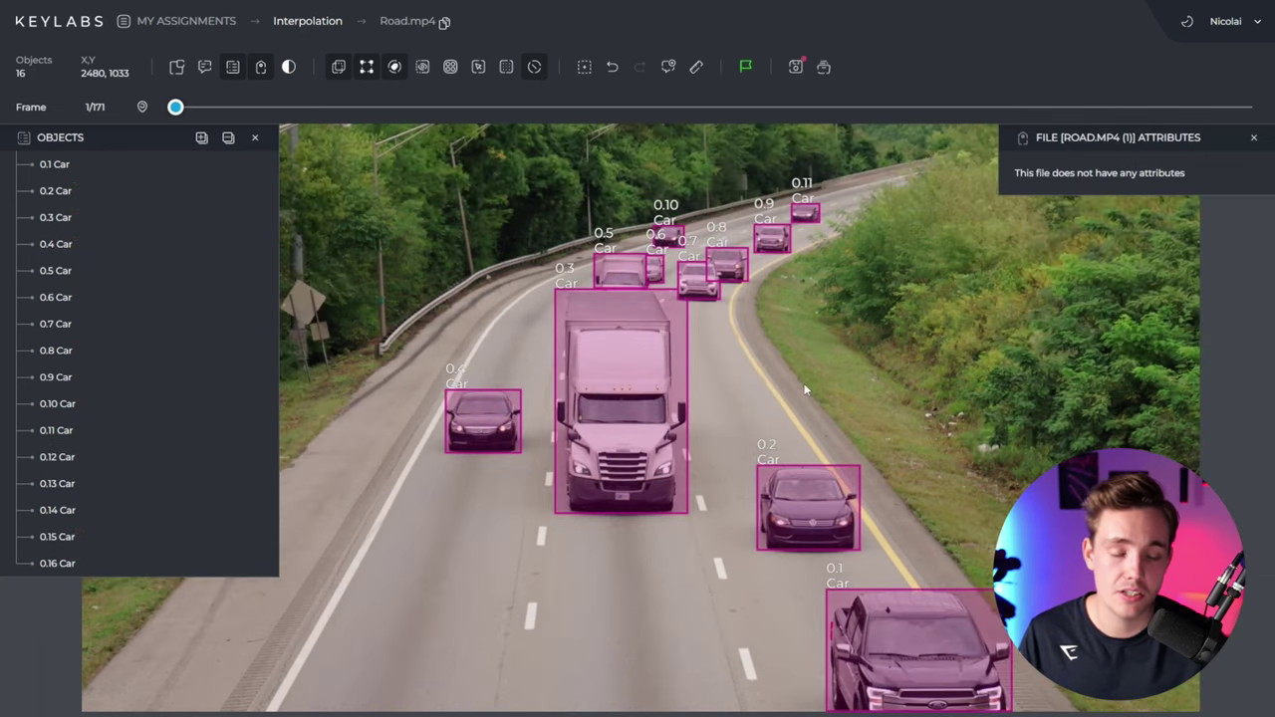
{"action": "key", "text": "space"}
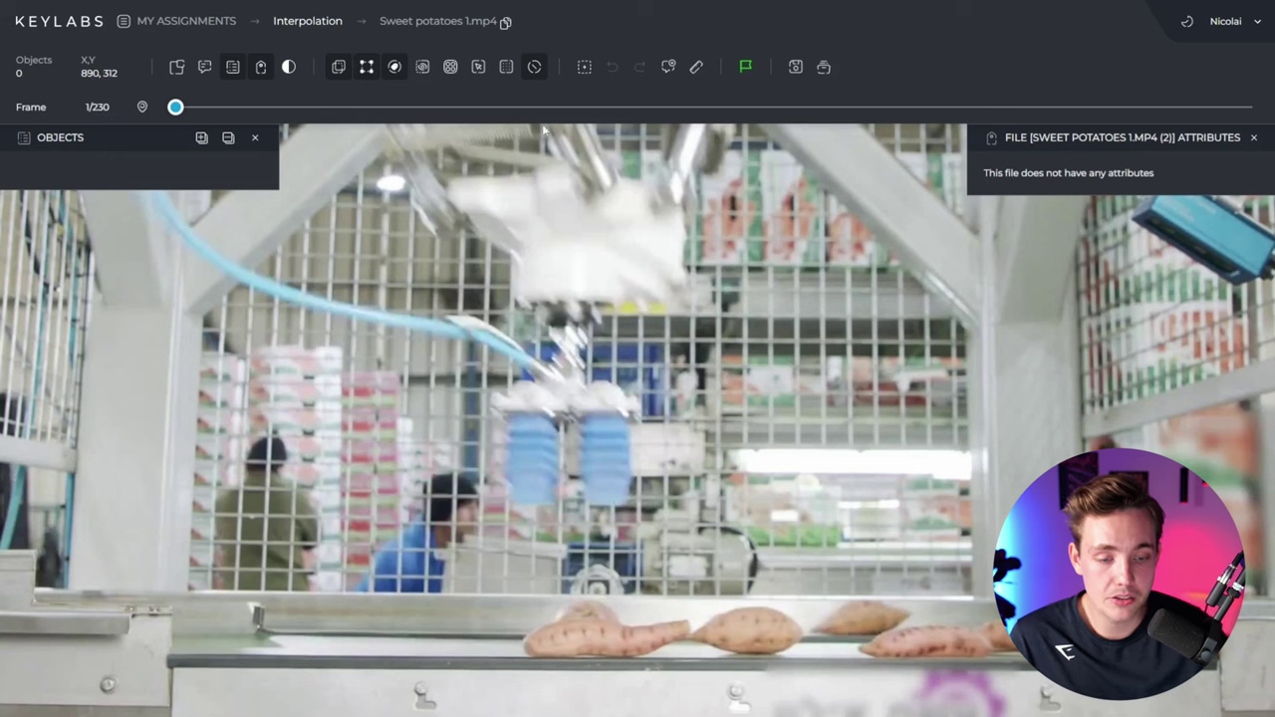
On frame 1 of Sweet potatoes 1.mp4, draw Product bounding boxes around the first four sweet potatoes on the conveyor
{"action": "key", "text": "1"}
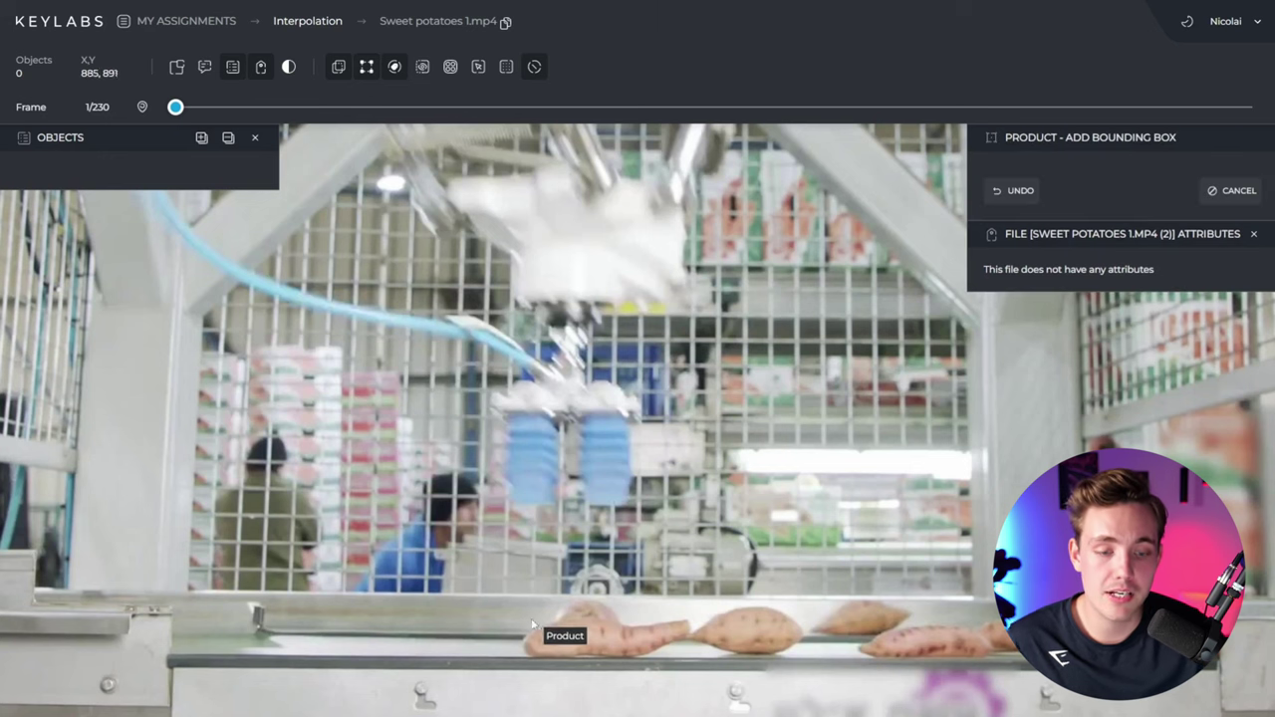
{"action": "left_click_drag", "start_coordinate": [553, 596], "coordinate": [623, 627]}
{"action": "key", "text": "1"}
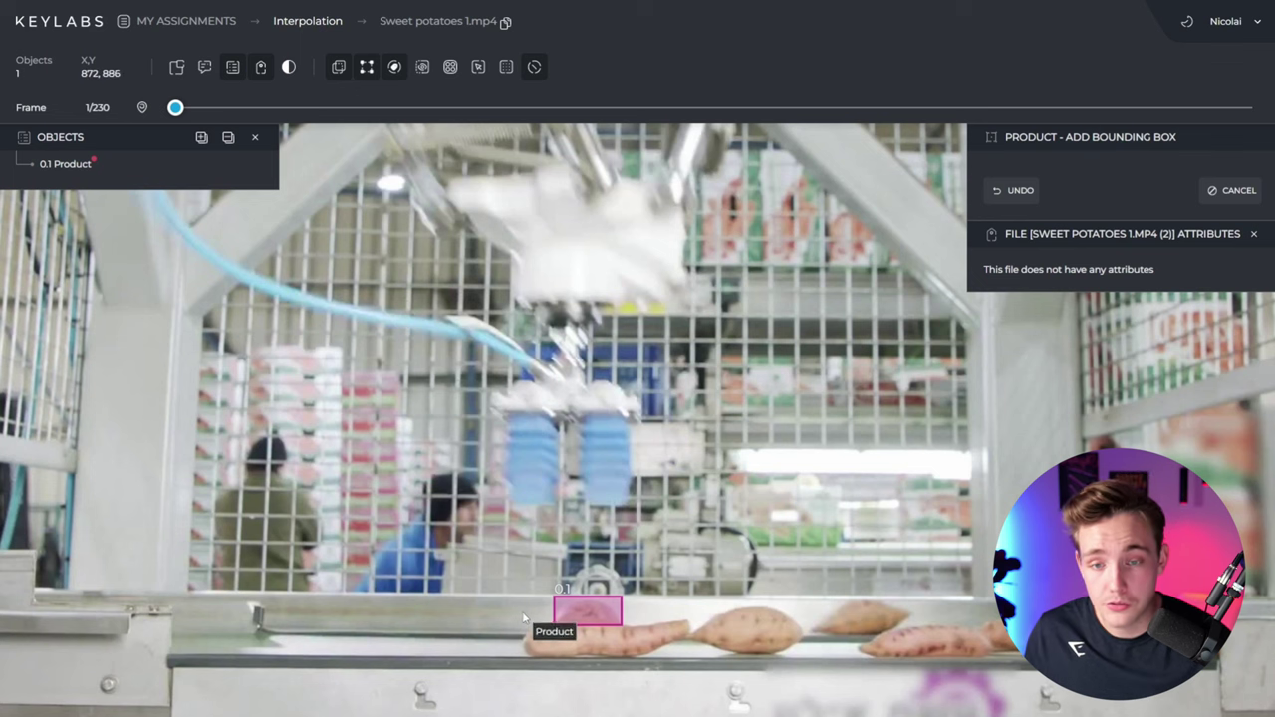
{"action": "left_click_drag", "start_coordinate": [522, 612], "coordinate": [696, 666]}
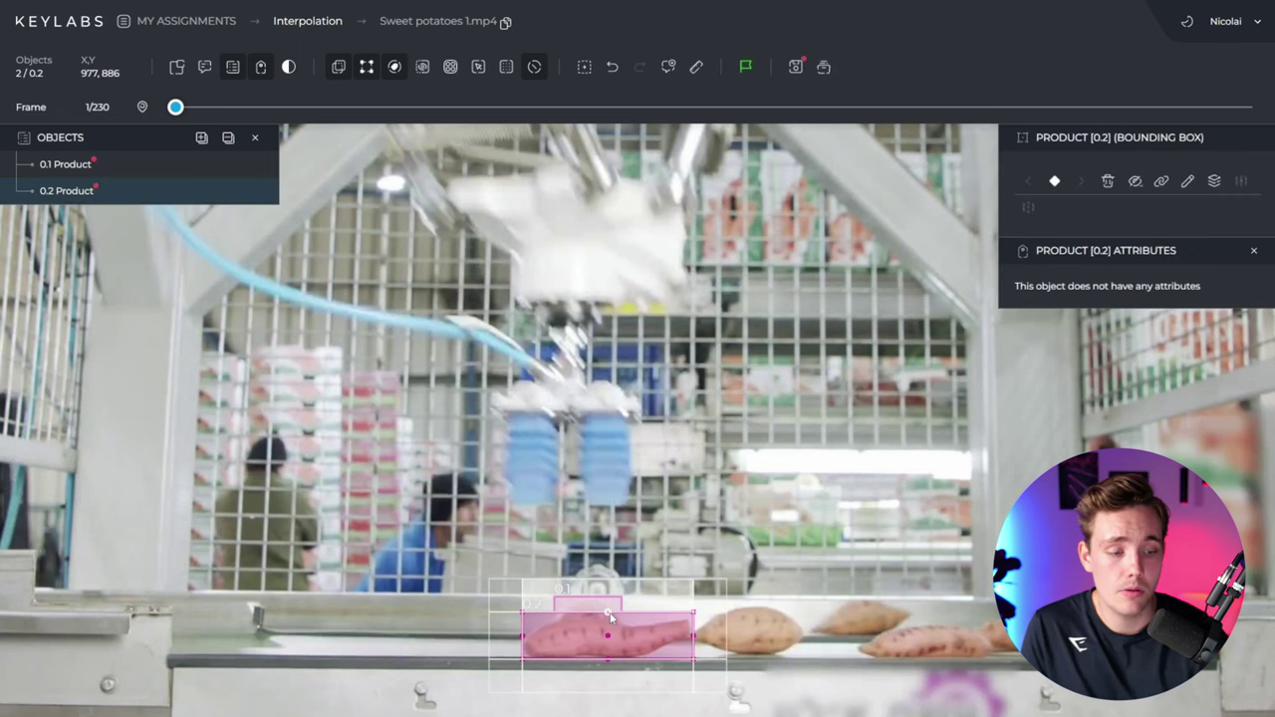
{"action": "left_click_drag", "start_coordinate": [606, 611], "coordinate": [807, 660]}
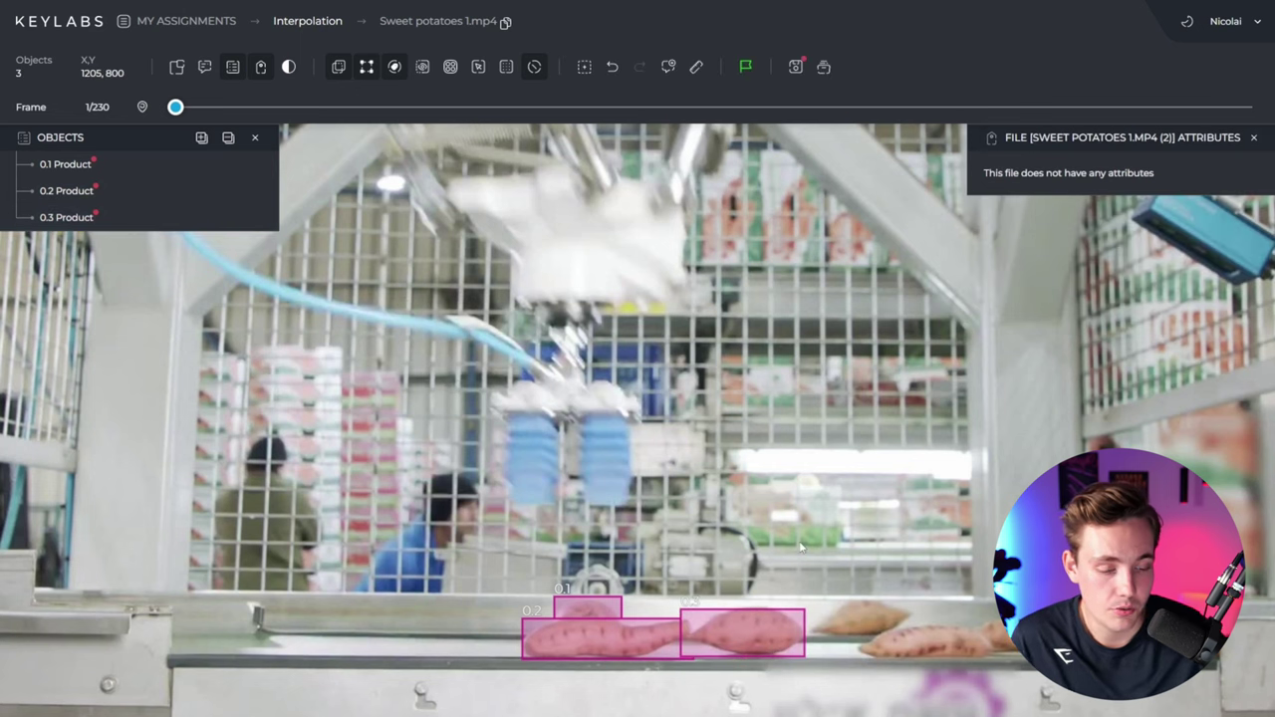
{"action": "left_click_drag", "start_coordinate": [811, 596], "coordinate": [911, 634]}
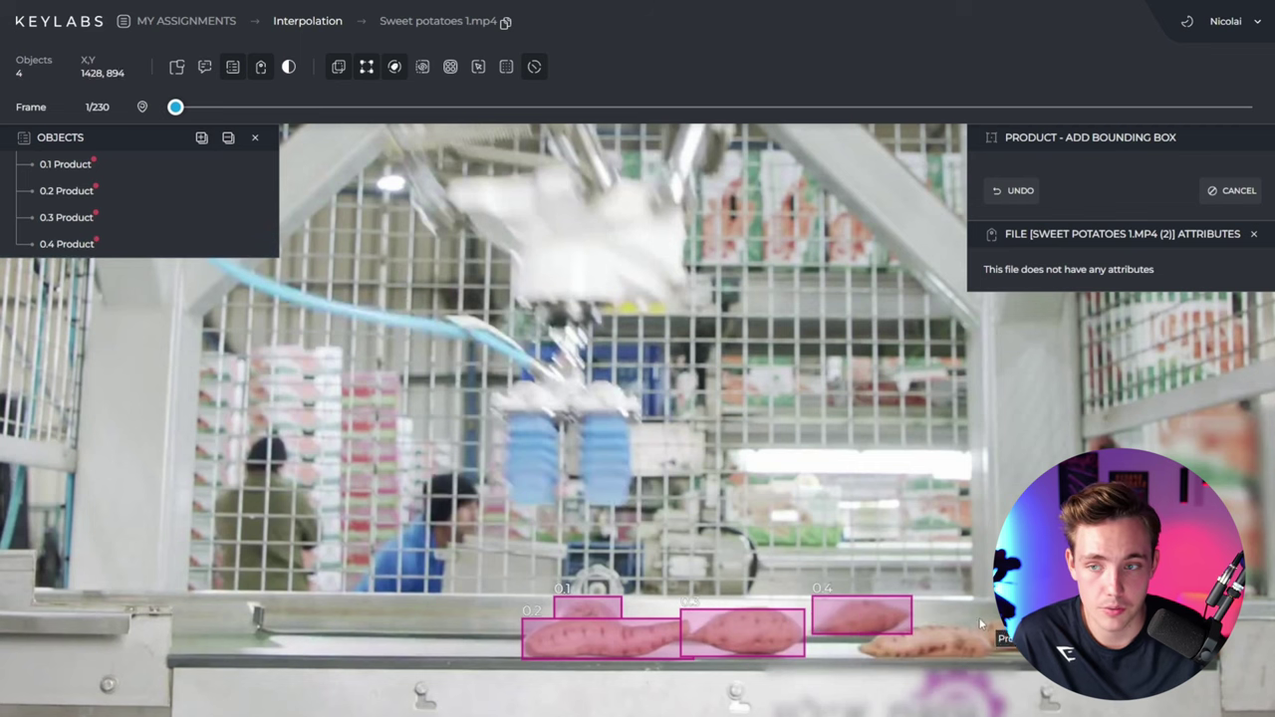
Draw Product bounding boxes around the three remaining sweet potatoes on the conveyor on frame 1
{"action": "left_click_drag", "start_coordinate": [1108, 659], "coordinate": [1108, 658]}
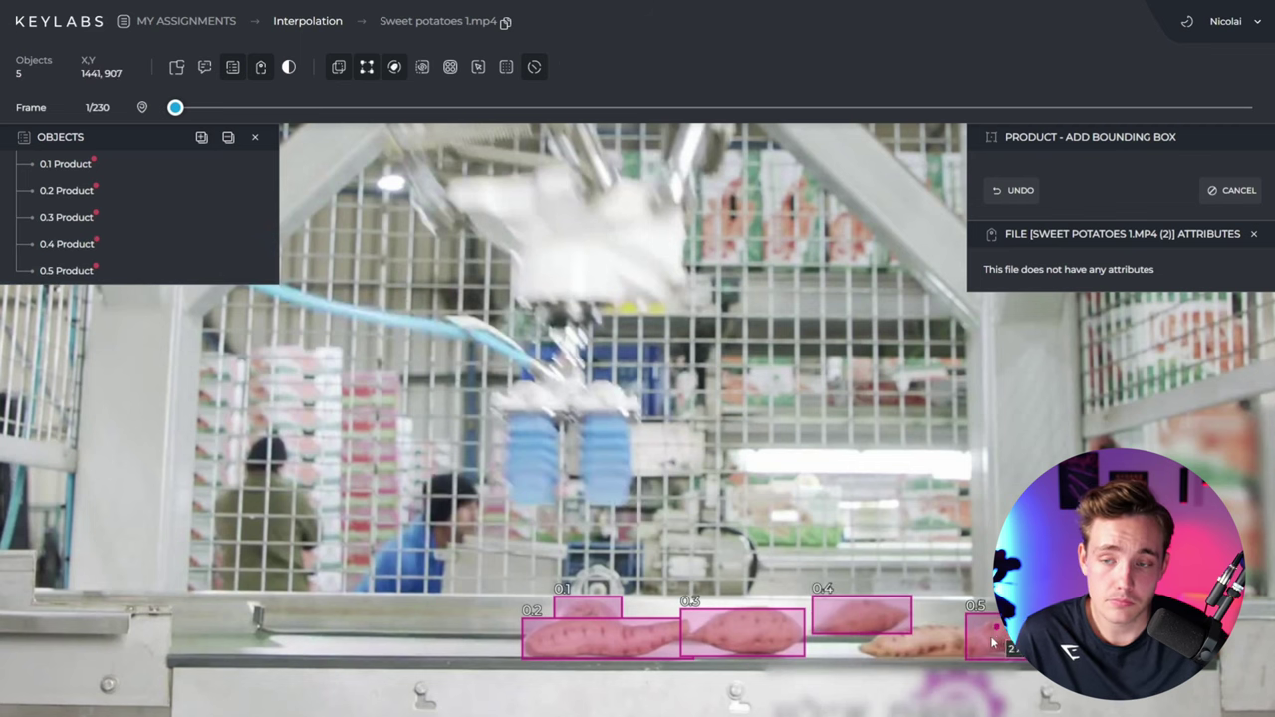
{"action": "left_click_drag", "start_coordinate": [993, 643], "coordinate": [861, 660]}
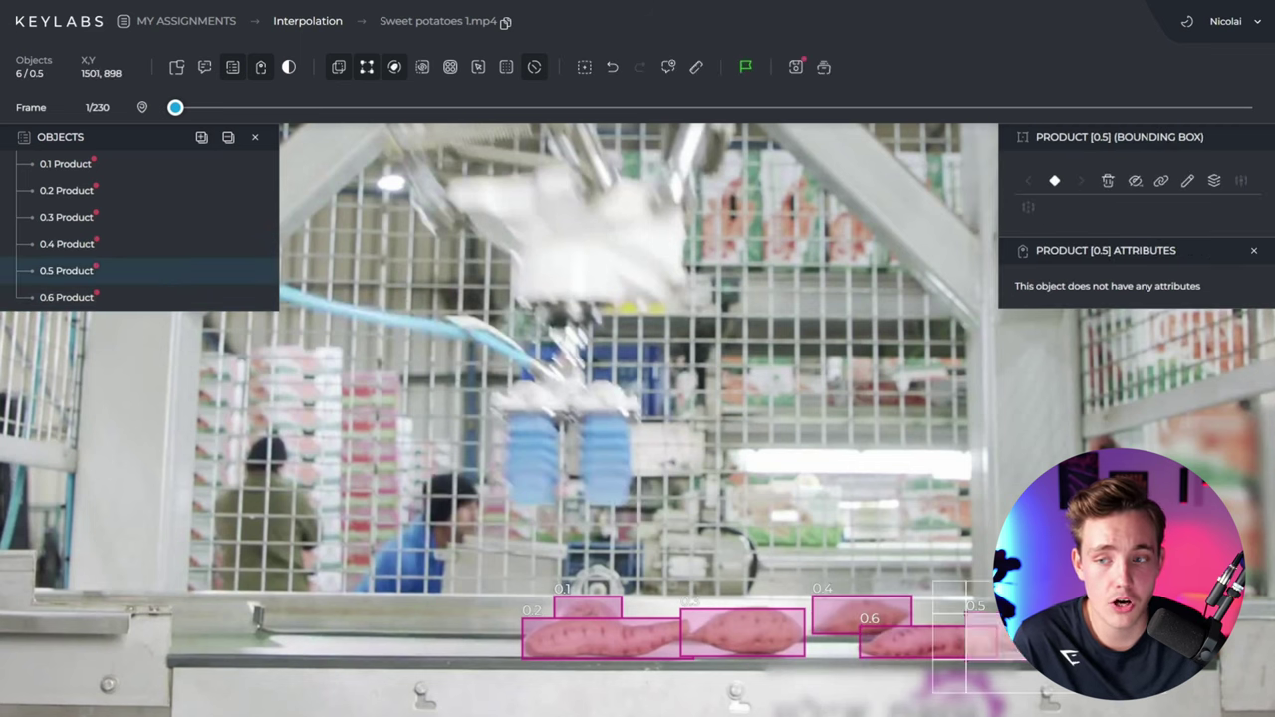
{"action": "left_click_drag", "start_coordinate": [1050, 615], "coordinate": [1052, 614]}
{"action": "key", "text": "Escape"}
{"action": "key", "text": "n"}
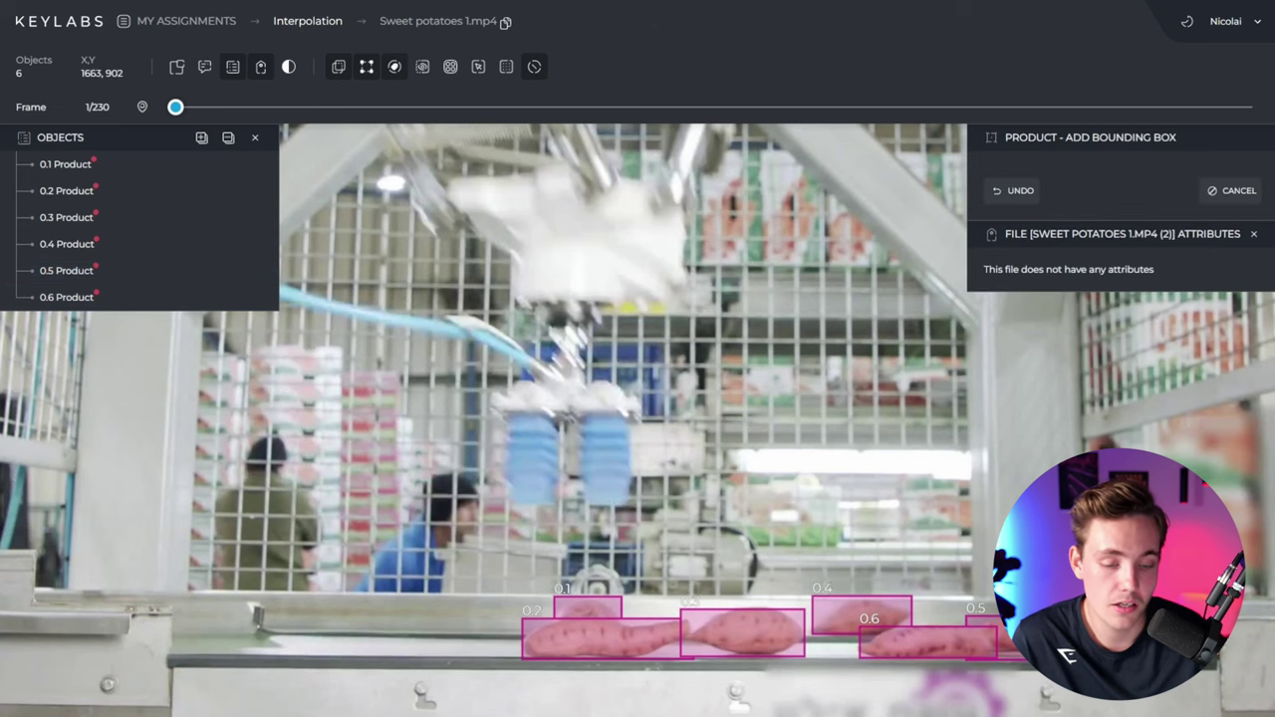
{"action": "left_click_drag", "start_coordinate": [1226, 660], "coordinate": [1227, 660]}
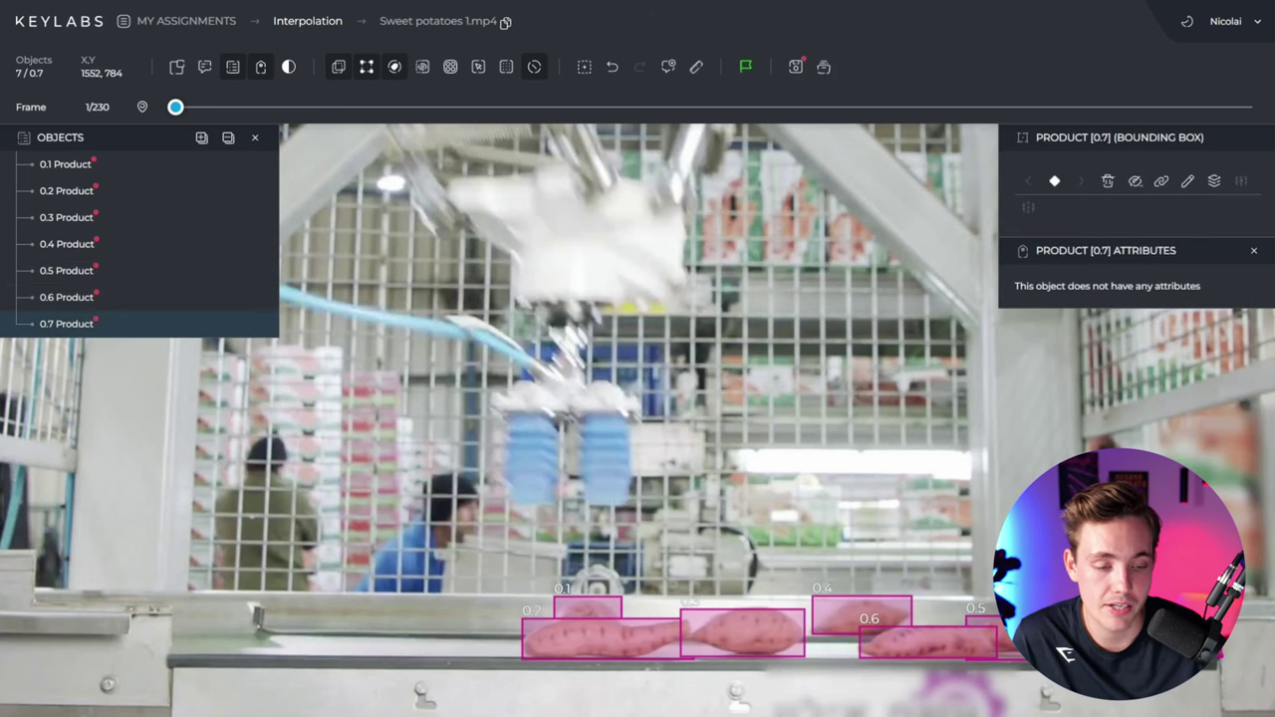
{"action": "key", "text": "Escape"}
Go to frame 5 and refit the 0.2 Product box to the sweet potato under the gripper
{"action": "key", "text": "Right"}
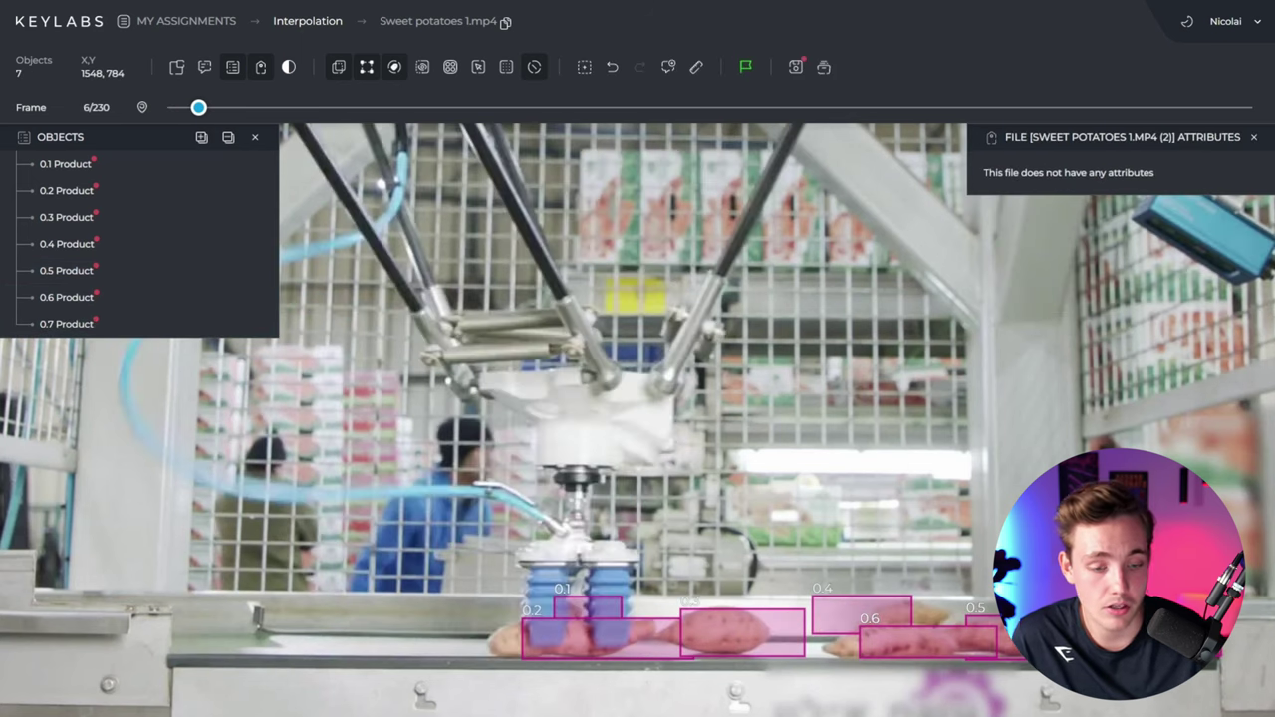
{"action": "key", "text": "Left"}
{"action": "left_click", "coordinate": [143, 163]}
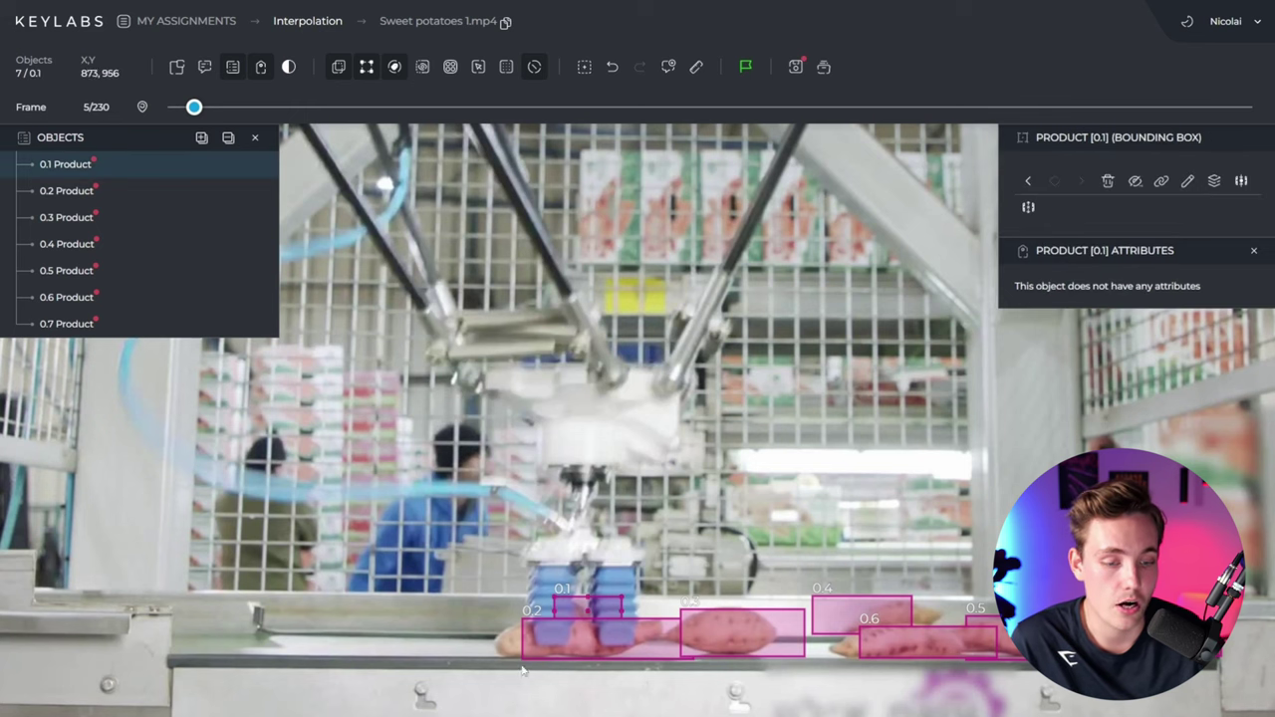
{"action": "left_click", "coordinate": [533, 648]}
{"action": "left_click", "coordinate": [536, 647]}
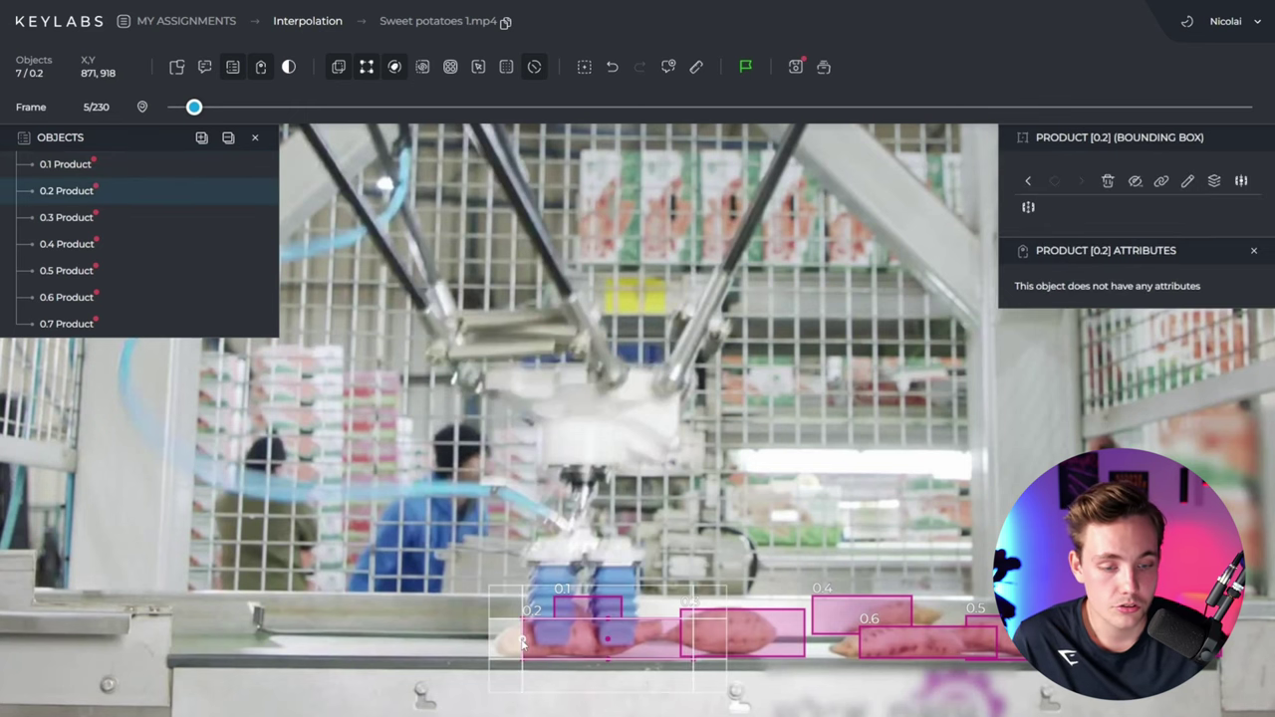
{"action": "left_click_drag", "start_coordinate": [523, 647], "coordinate": [495, 649]}
{"action": "left_click_drag", "start_coordinate": [676, 622], "coordinate": [709, 518]}
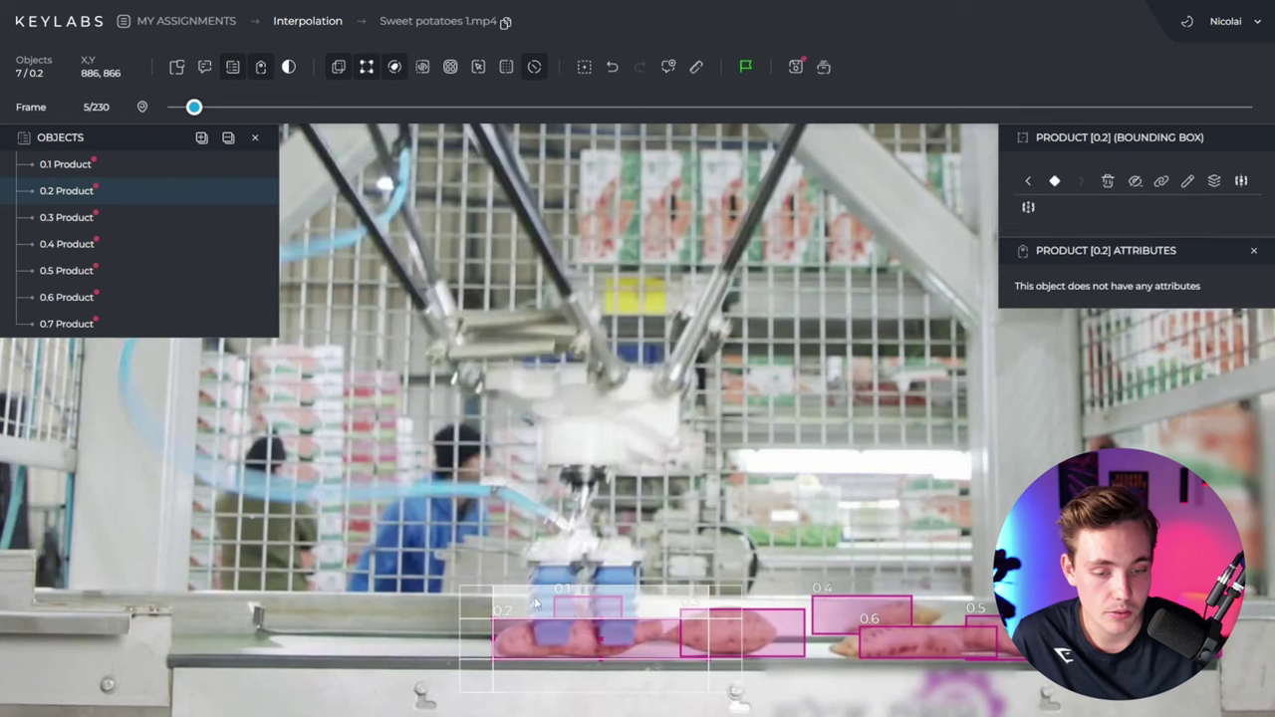
Refit both sides of the 0.3 Product box to its sweet potato on frame 5
{"action": "left_click", "coordinate": [750, 638]}
{"action": "left_click_drag", "start_coordinate": [681, 638], "coordinate": [656, 636]}
{"action": "left_click_drag", "start_coordinate": [805, 635], "coordinate": [781, 635]}
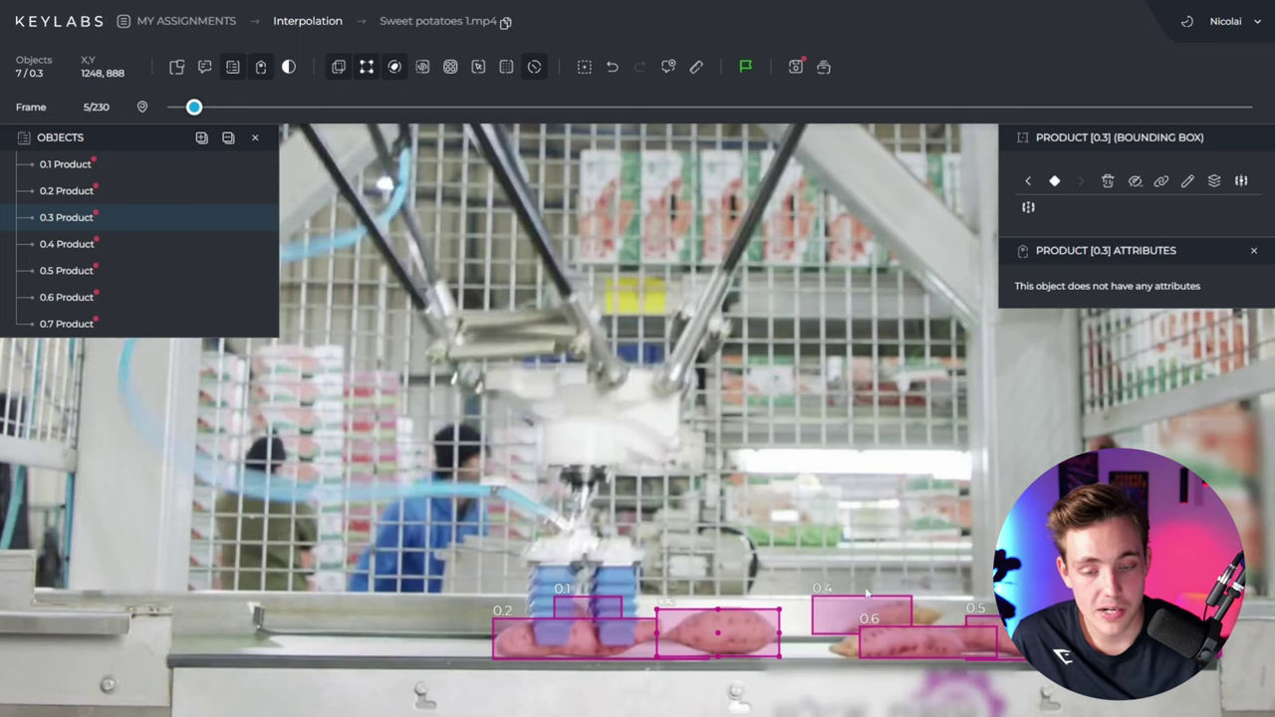
Go back and forth through the frames around frame 5 to check how the 0.2 and 0.3 Product boxes follow their sweet potatoes
{"action": "left_click", "coordinate": [882, 493]}
{"action": "left_click", "coordinate": [597, 637]}
{"action": "key", "text": "Left"}
{"action": "key", "text": "Left"}
{"action": "key", "text": "Left"}
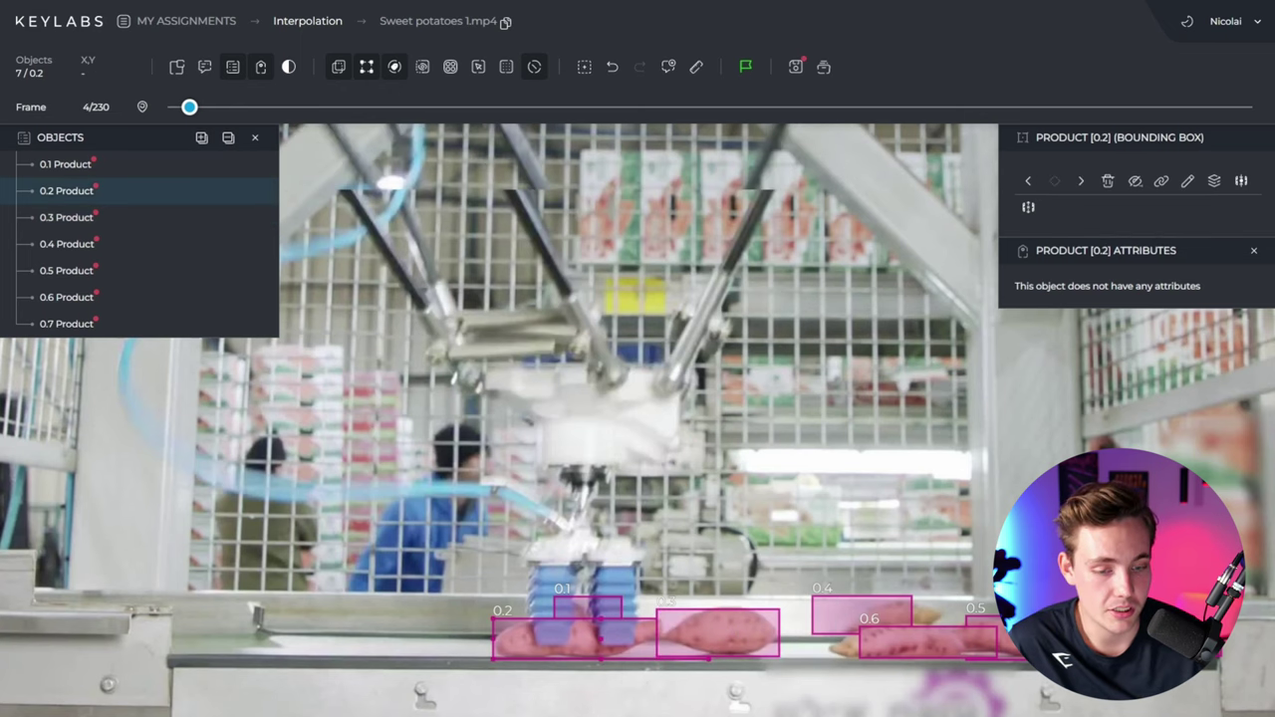
{"action": "key", "text": "Right"}
{"action": "key", "text": "Right"}
{"action": "key", "text": "Right"}
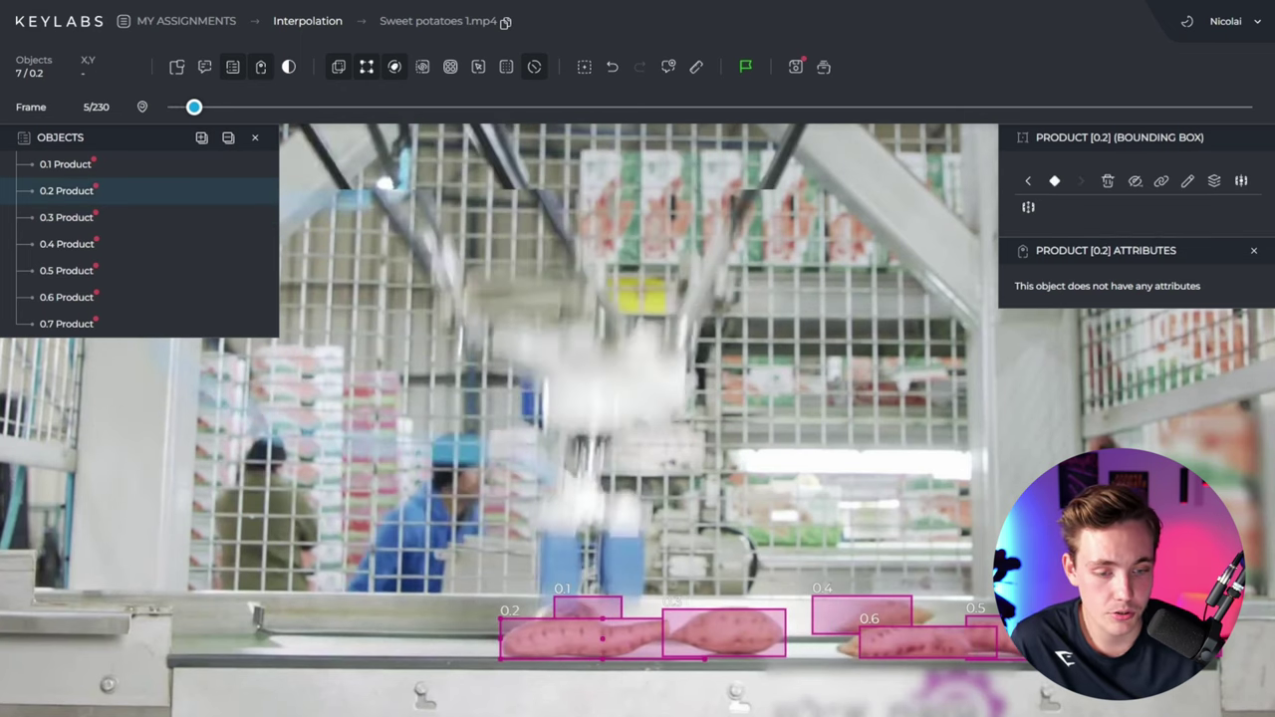
{"action": "left_click", "coordinate": [747, 632]}
{"action": "left_click", "coordinate": [747, 635]}
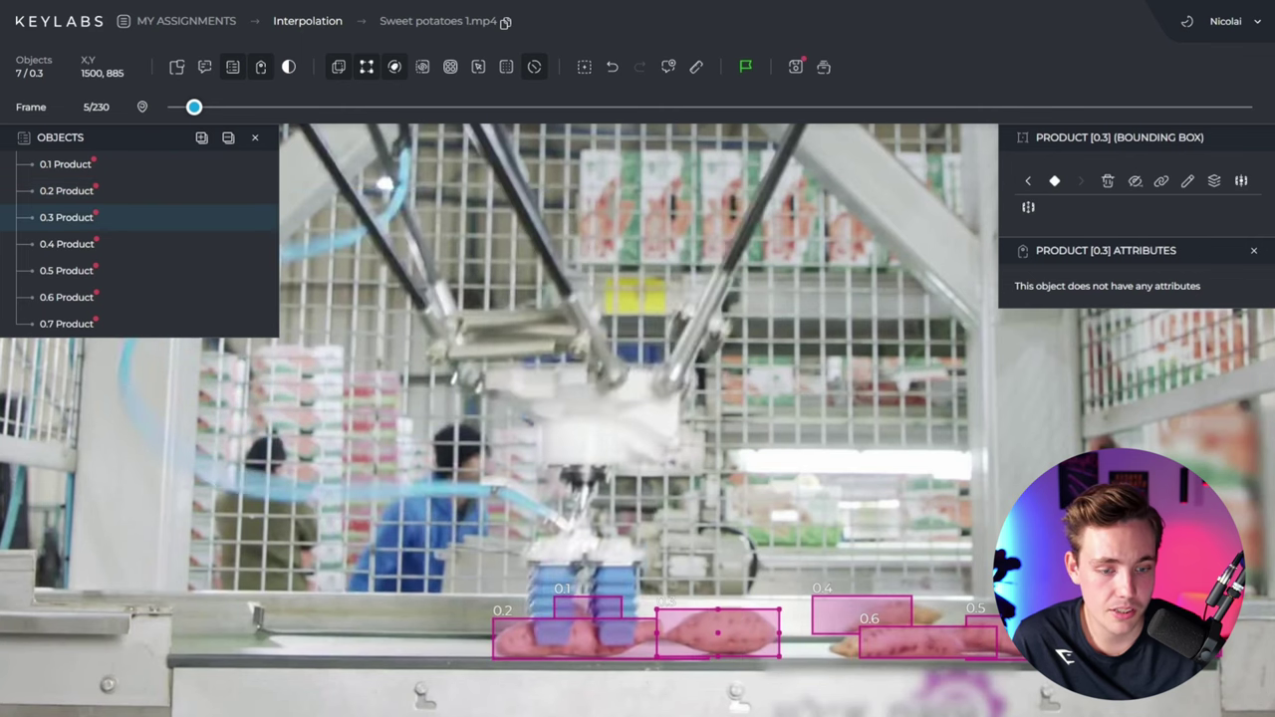
{"action": "key", "text": "Left"}
{"action": "key", "text": "Right"}
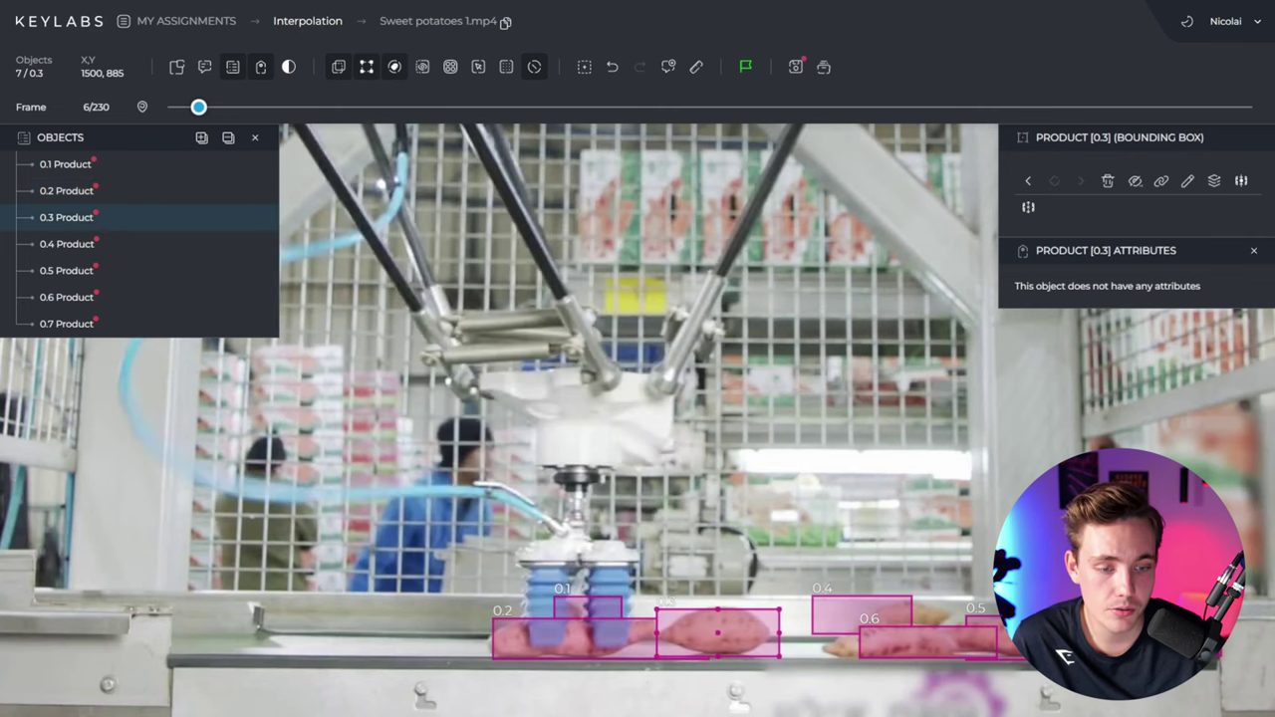
Refit the 0.4 Product box to the rear sweet potato on frame 5
{"action": "left_click", "coordinate": [189, 242]}
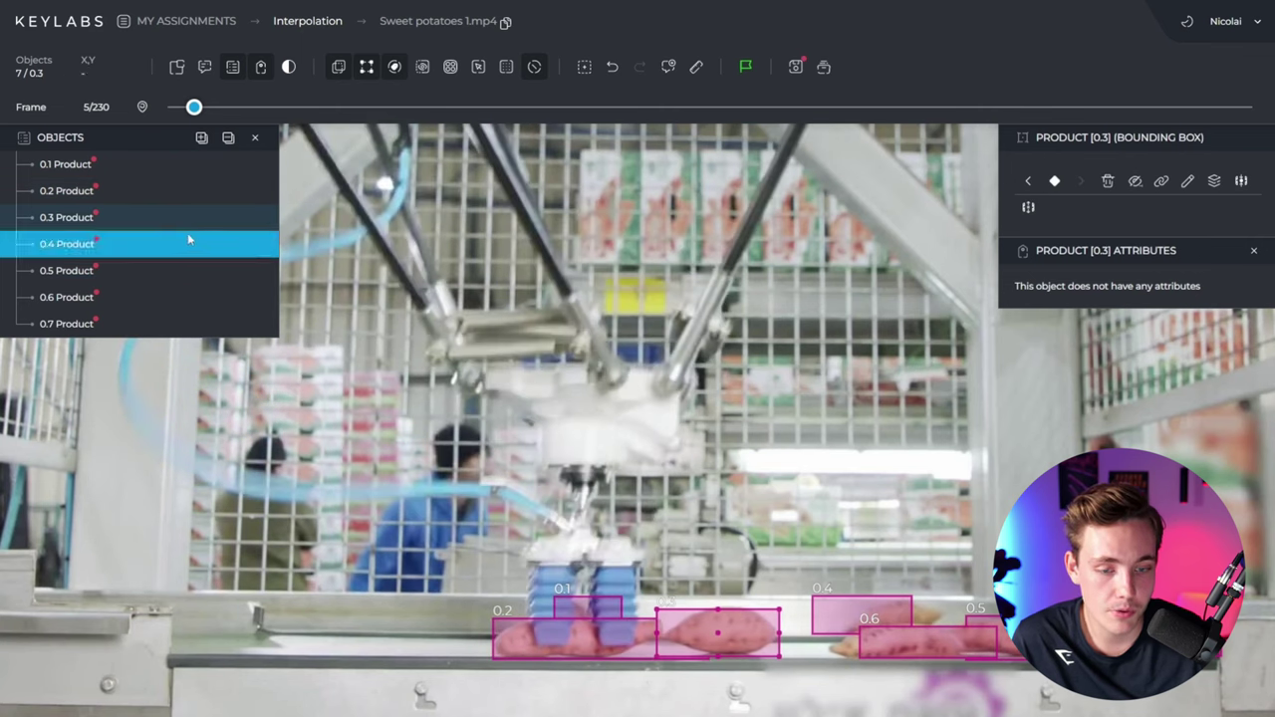
{"action": "left_click_drag", "start_coordinate": [912, 616], "coordinate": [944, 617]}
{"action": "left_click_drag", "start_coordinate": [815, 620], "coordinate": [843, 619]}
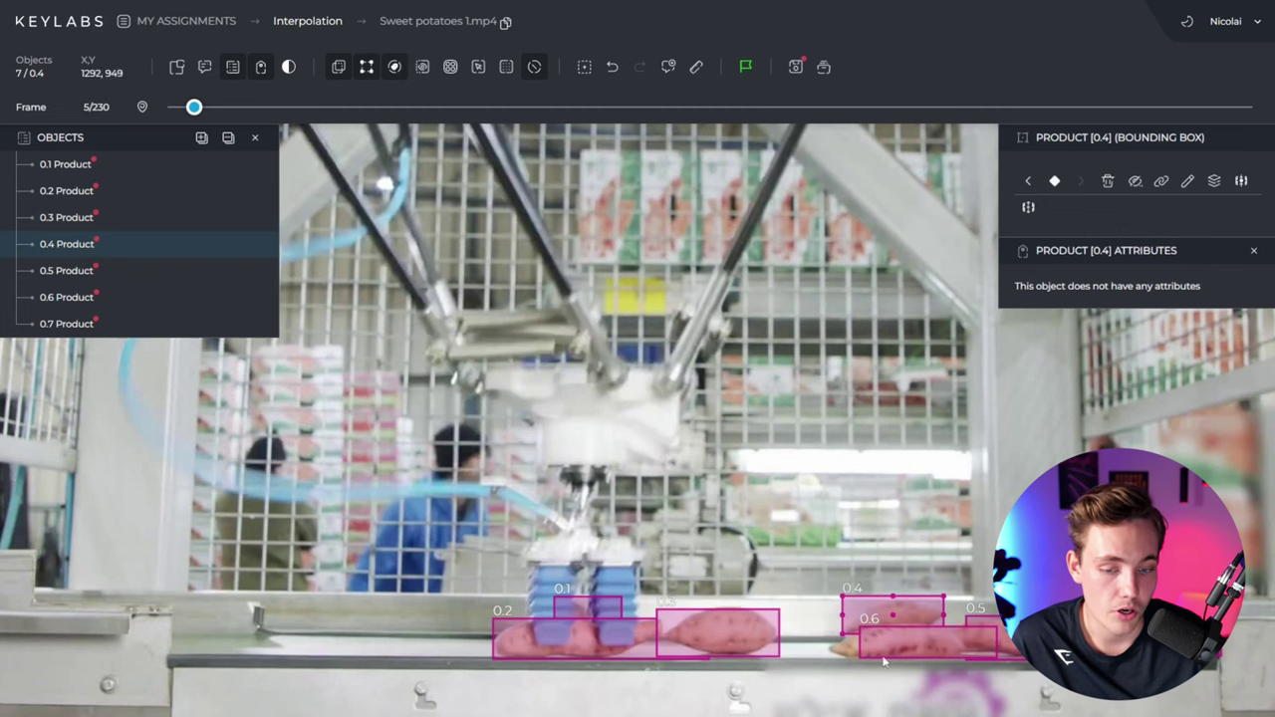
Refit the left and right edges of the 0.5 Product box to its sweet potato on frame 5
{"action": "left_click", "coordinate": [82, 272]}
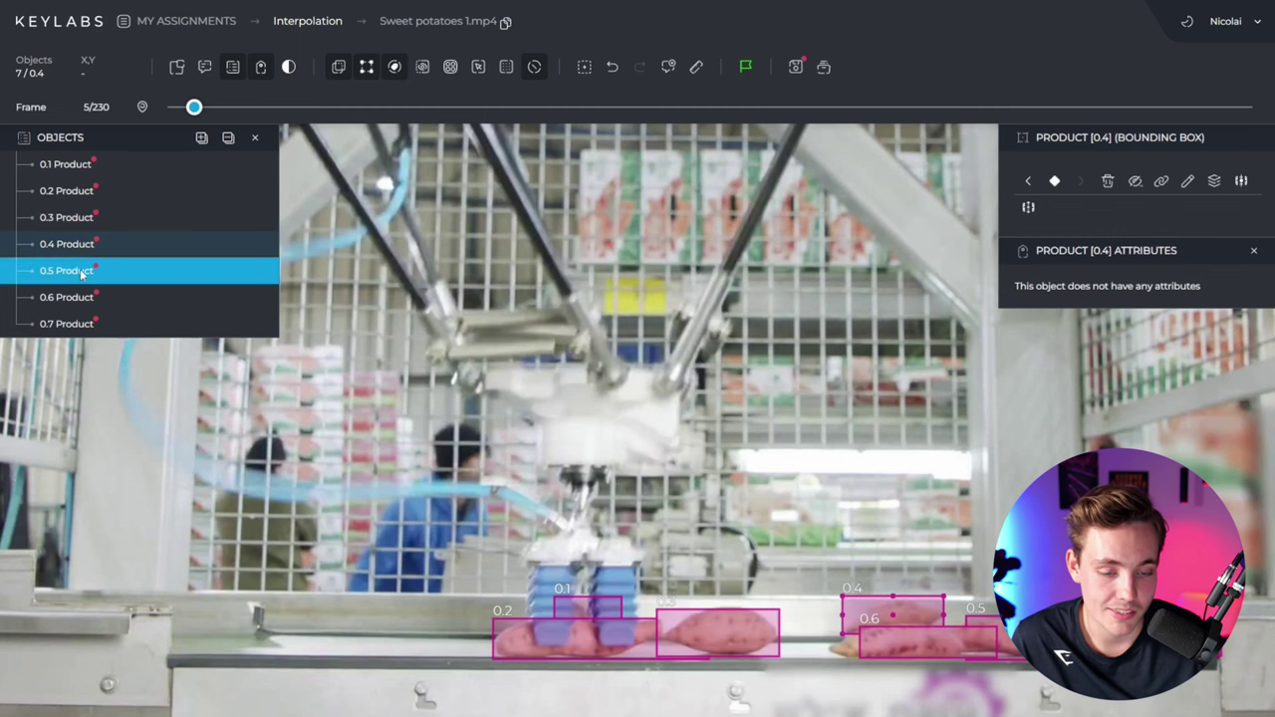
{"action": "left_click", "coordinate": [968, 635]}
{"action": "left_click_drag", "start_coordinate": [966, 638], "coordinate": [943, 640]}
{"action": "left_click_drag", "start_coordinate": [1134, 641], "coordinate": [1123, 643]}
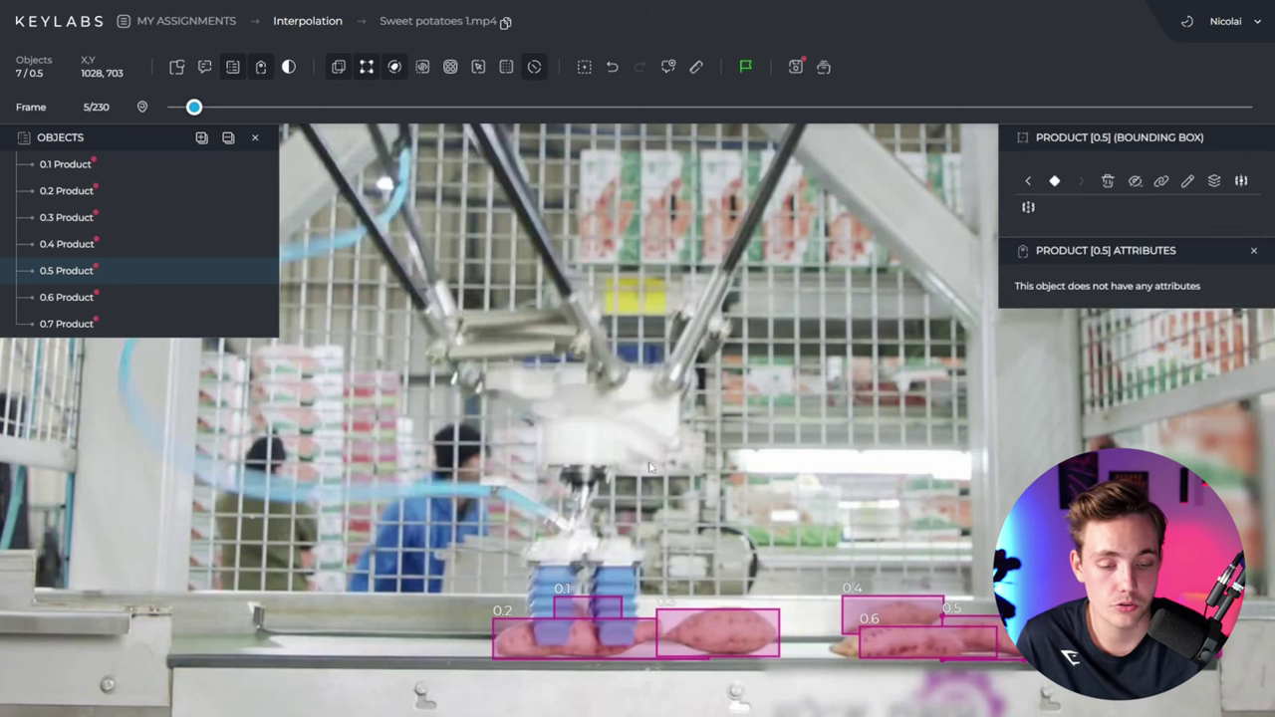
Refit the 0.6 Product box to the front sweet potato beneath the 0.4 box on frame 5
{"action": "left_click", "coordinate": [66, 296]}
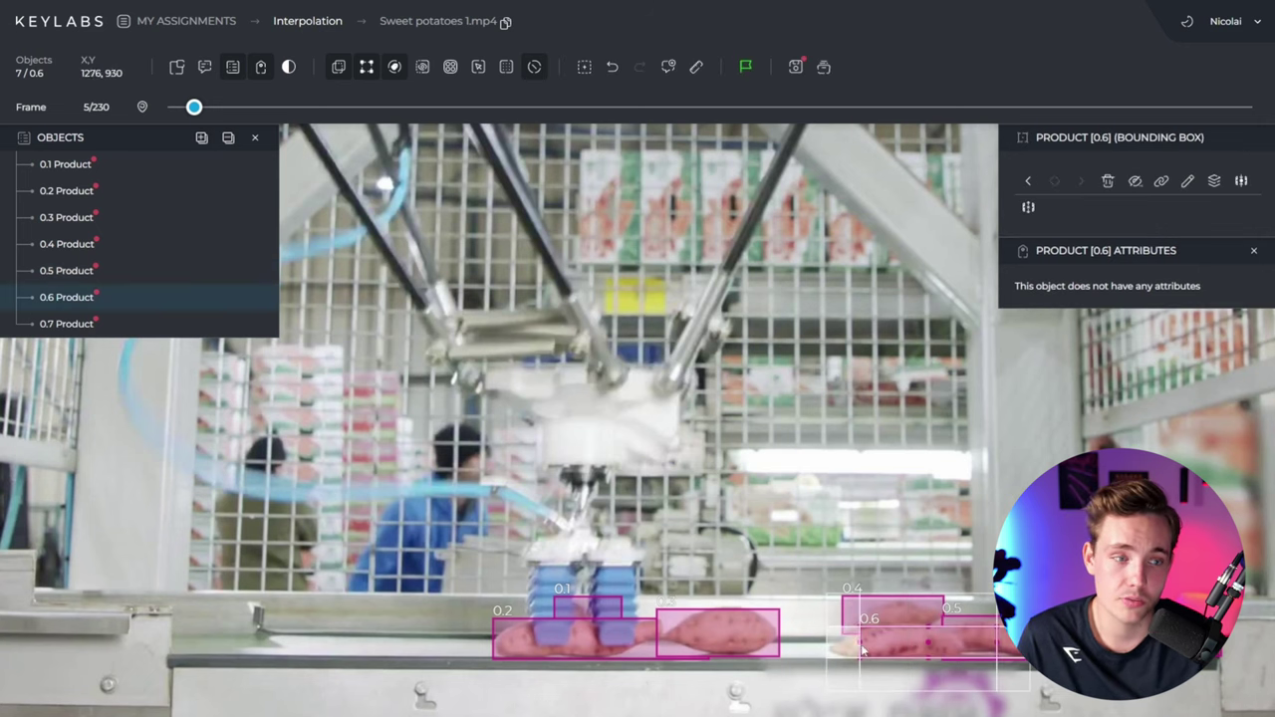
{"action": "left_click_drag", "start_coordinate": [860, 648], "coordinate": [826, 648]}
{"action": "left_click_drag", "start_coordinate": [997, 644], "coordinate": [972, 646]}
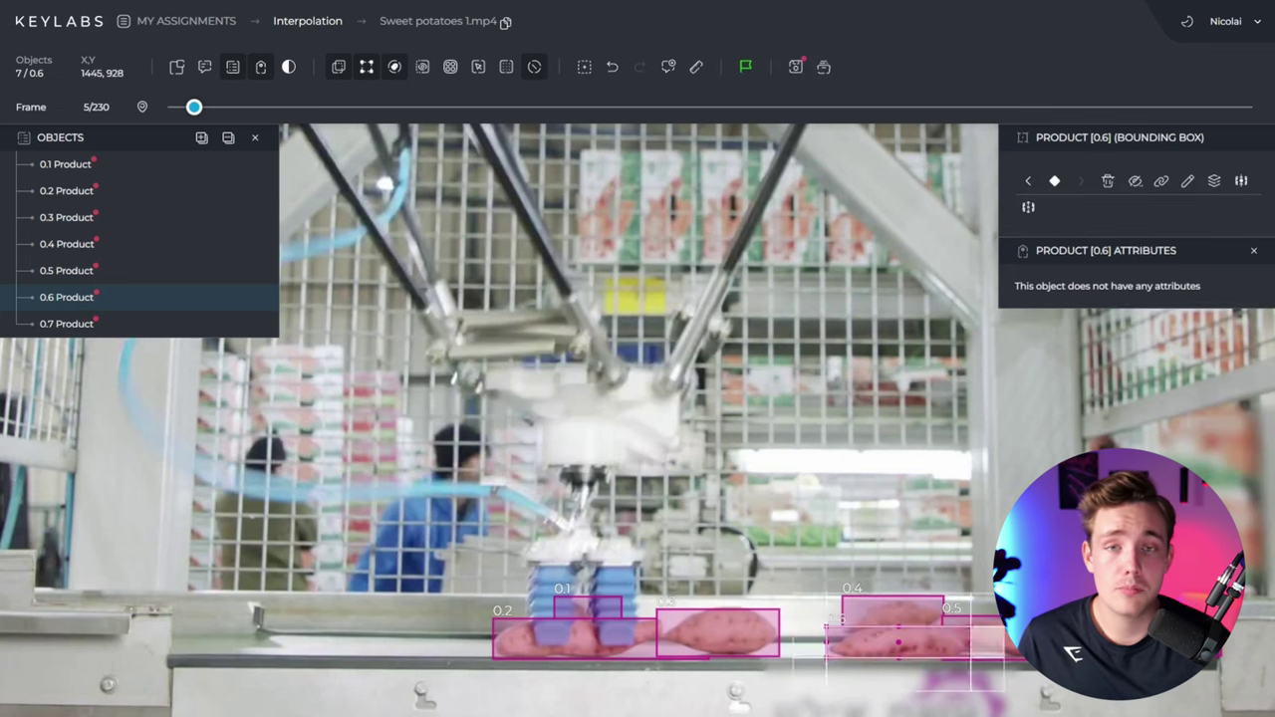
Refit the 0.7 Product box on frame 5, deselect it and play the video
{"action": "left_click", "coordinate": [115, 325]}
{"action": "left_click_drag", "start_coordinate": [1224, 655], "coordinate": [1197, 656]}
{"action": "left_click", "coordinate": [1159, 537]}
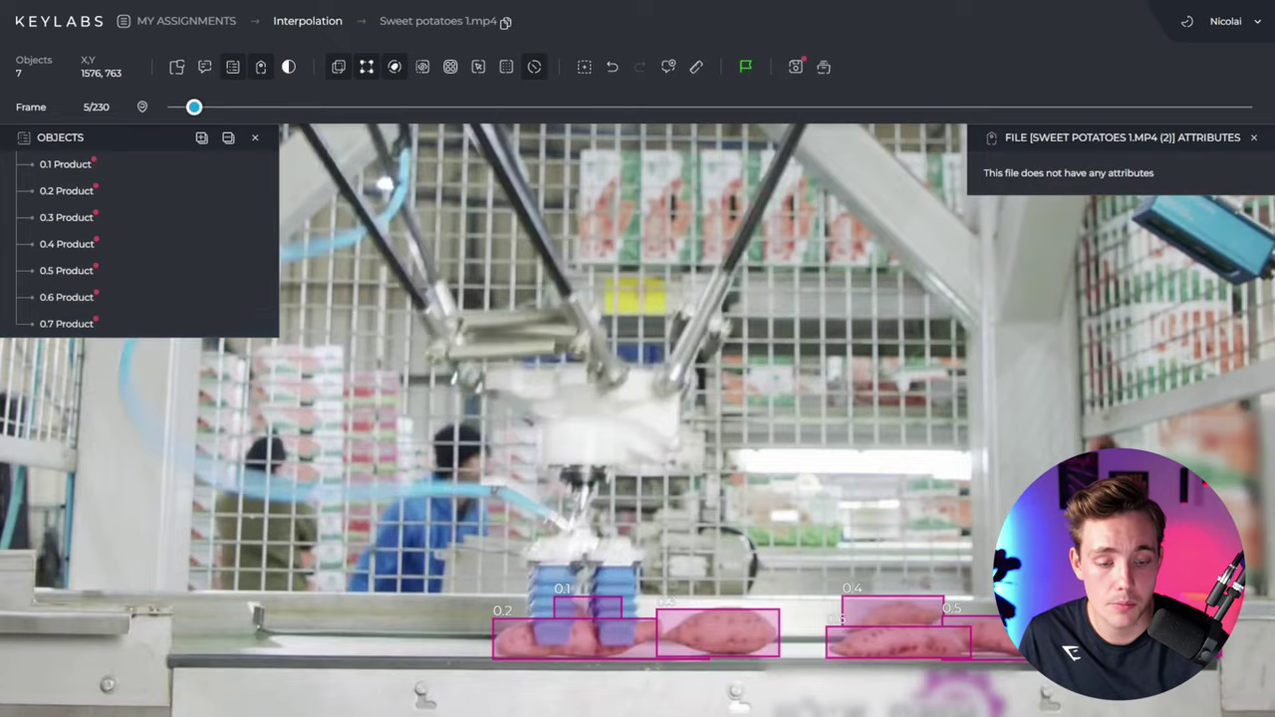
{"action": "key", "text": "space"}
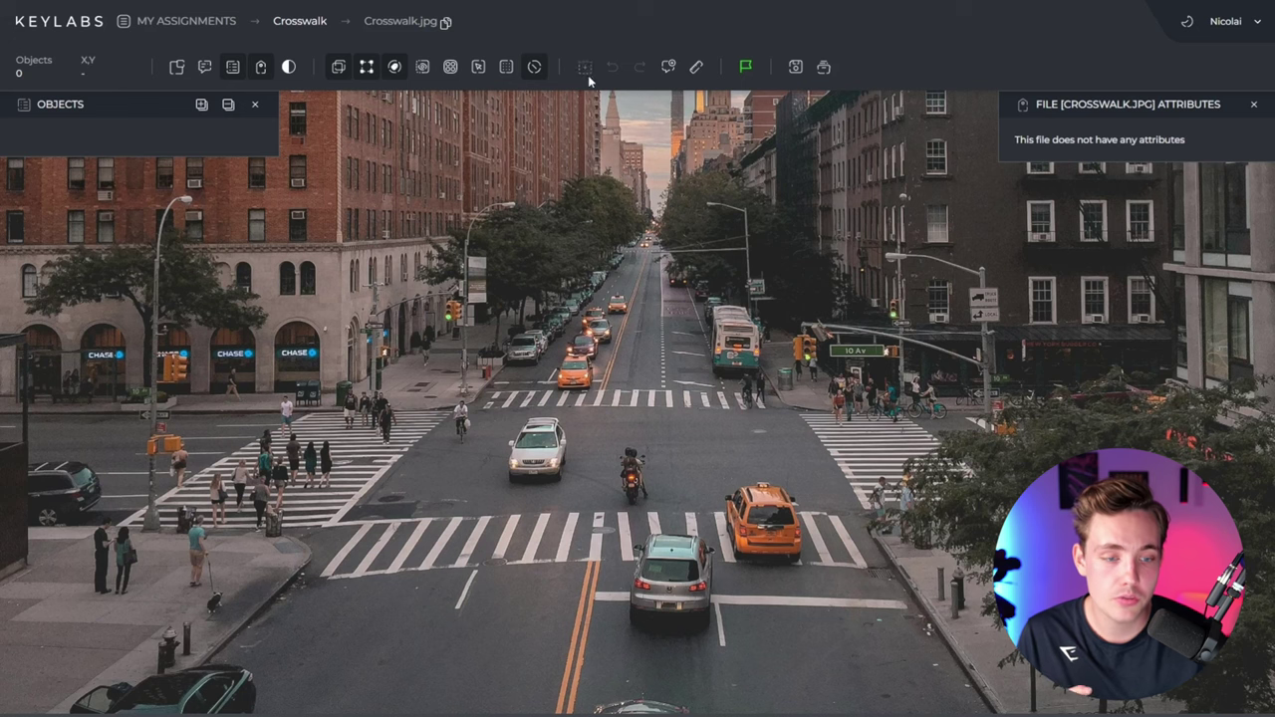
In Crosswalk.jpg, draw a Vehicle bounding box around the dark car in the lower-left corner and tighten its edges
{"action": "left_click", "coordinate": [586, 70]}
{"action": "left_click", "coordinate": [590, 98]}
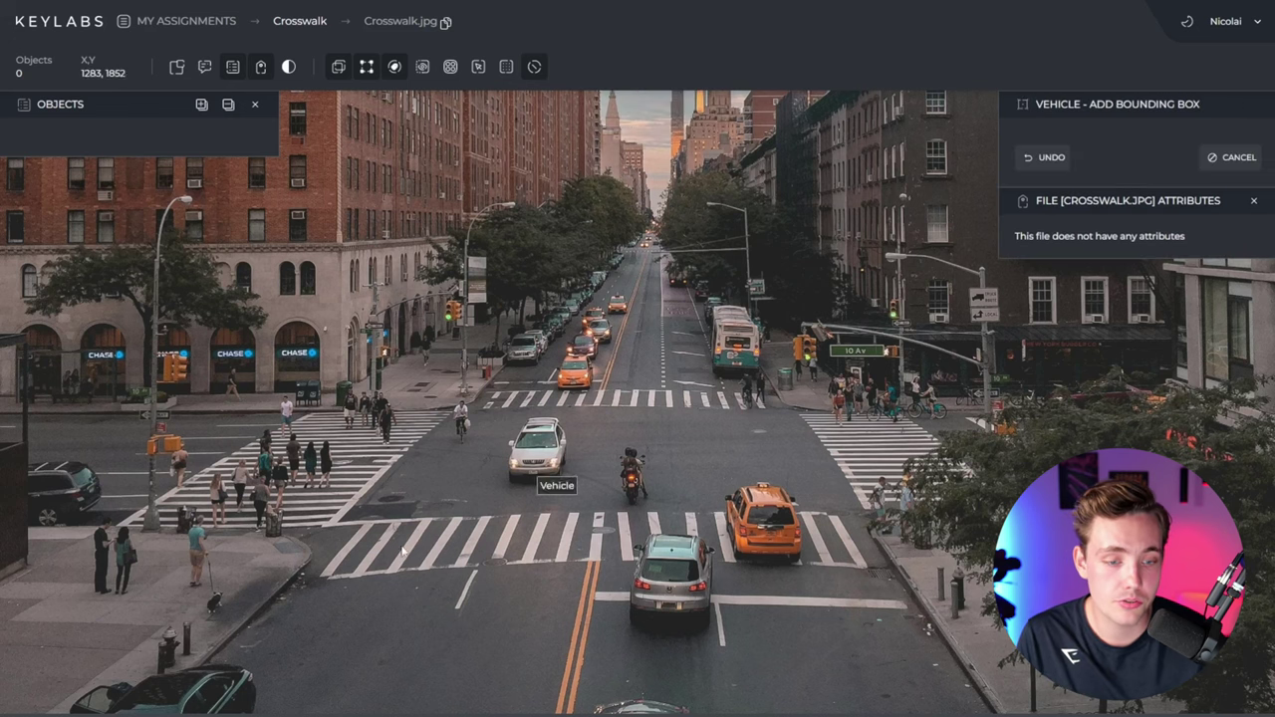
{"action": "left_click_drag", "start_coordinate": [263, 655], "coordinate": [70, 714]}
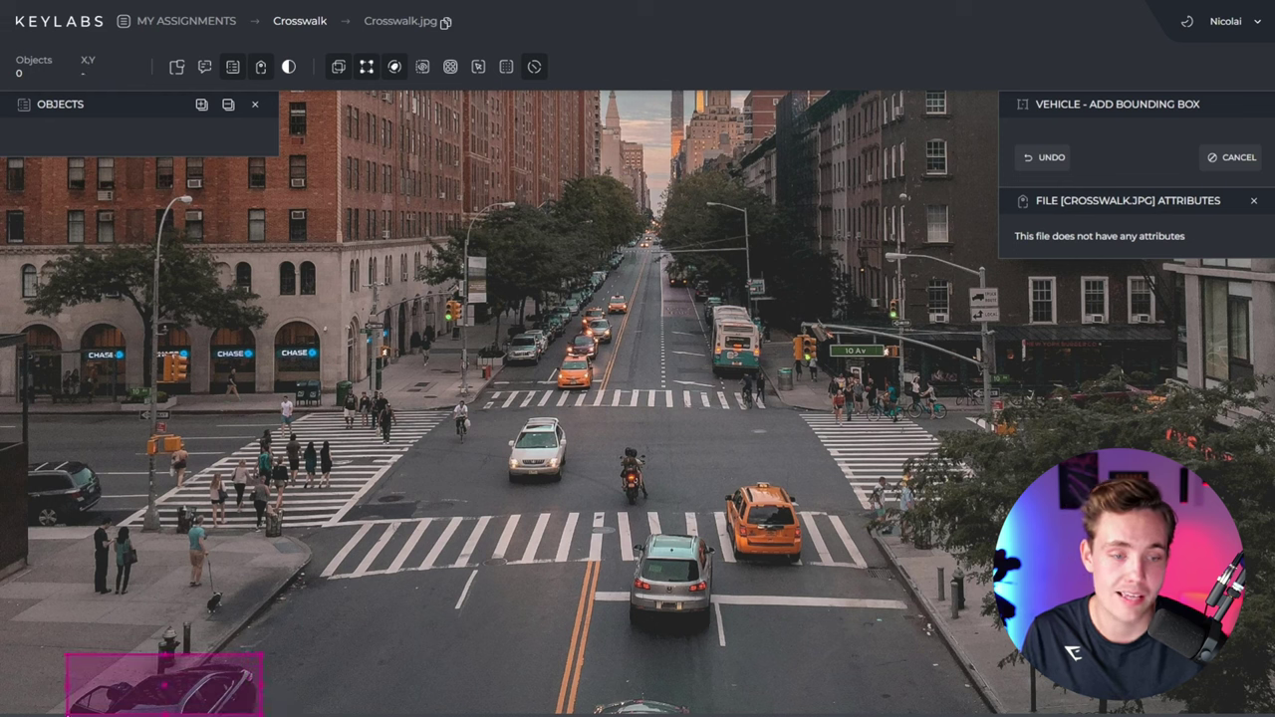
{"action": "left_click_drag", "start_coordinate": [162, 662], "coordinate": [162, 661]}
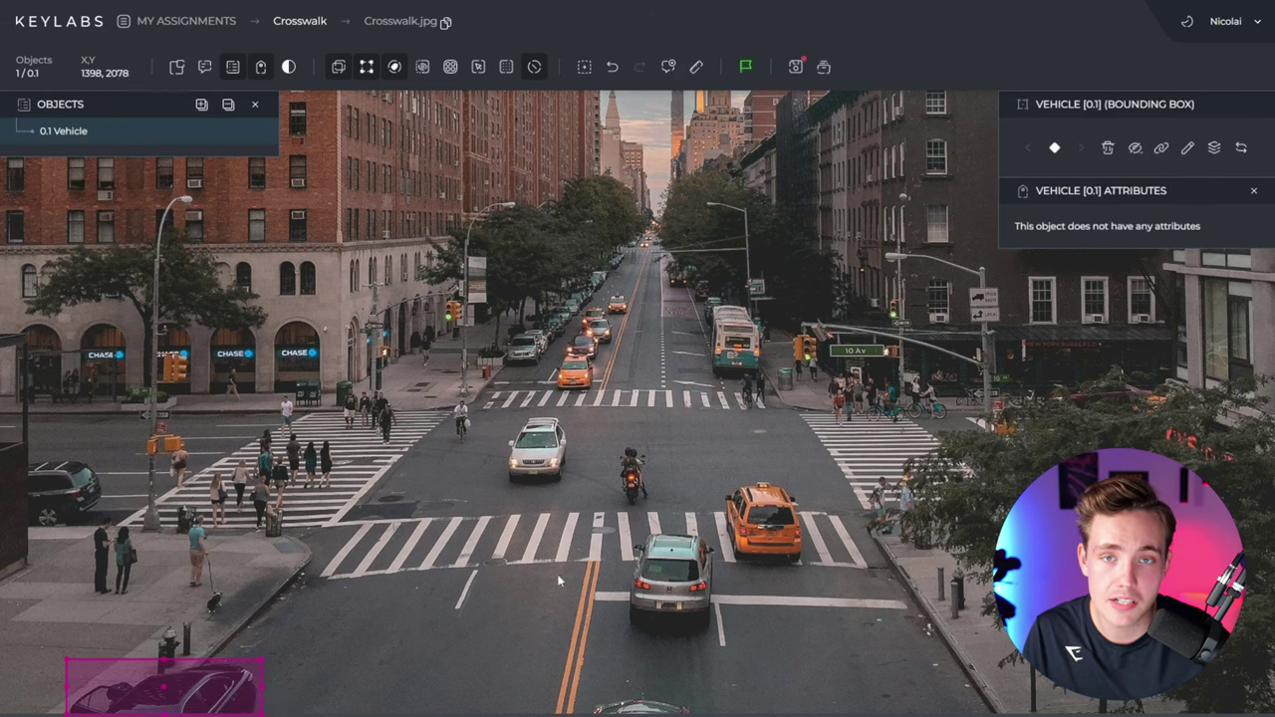
{"action": "left_click_drag", "start_coordinate": [262, 688], "coordinate": [260, 687]}
Draw Vehicle bounding boxes around the gray SUV, the orange taxi on the near crosswalk, the motorcycle and the white car
{"action": "key", "text": "n"}
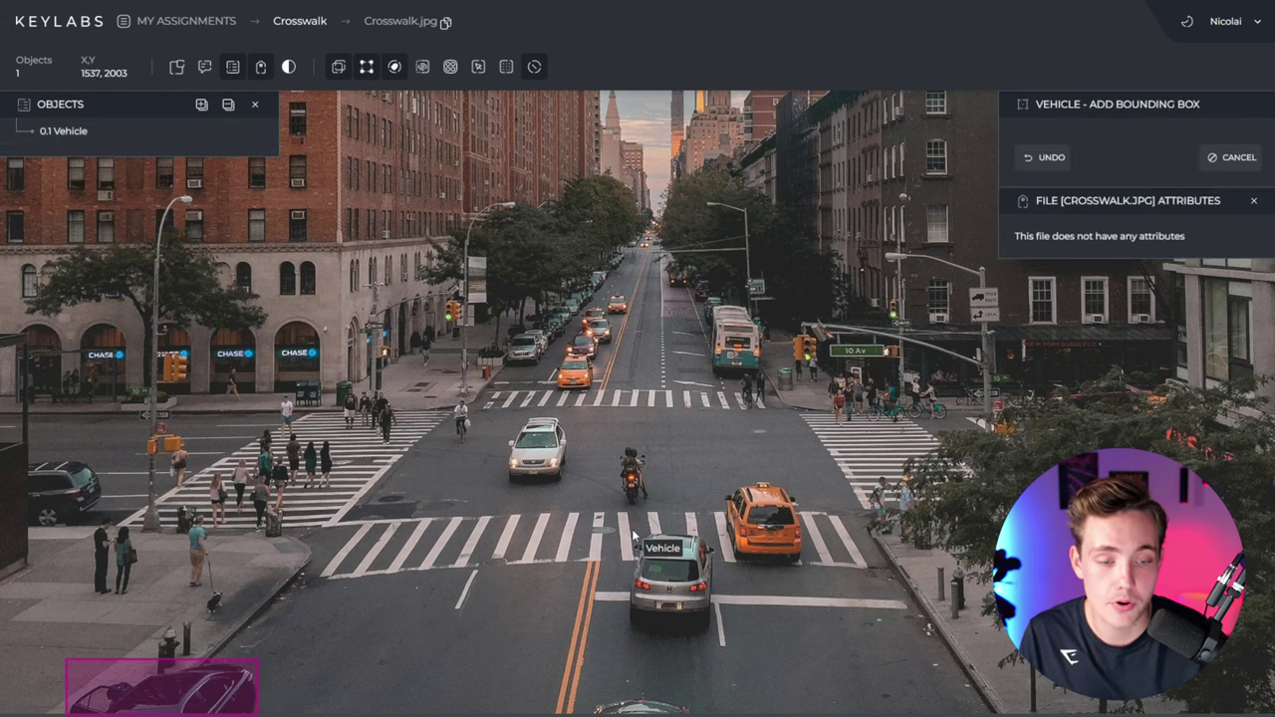
{"action": "left_click_drag", "start_coordinate": [628, 529], "coordinate": [717, 632]}
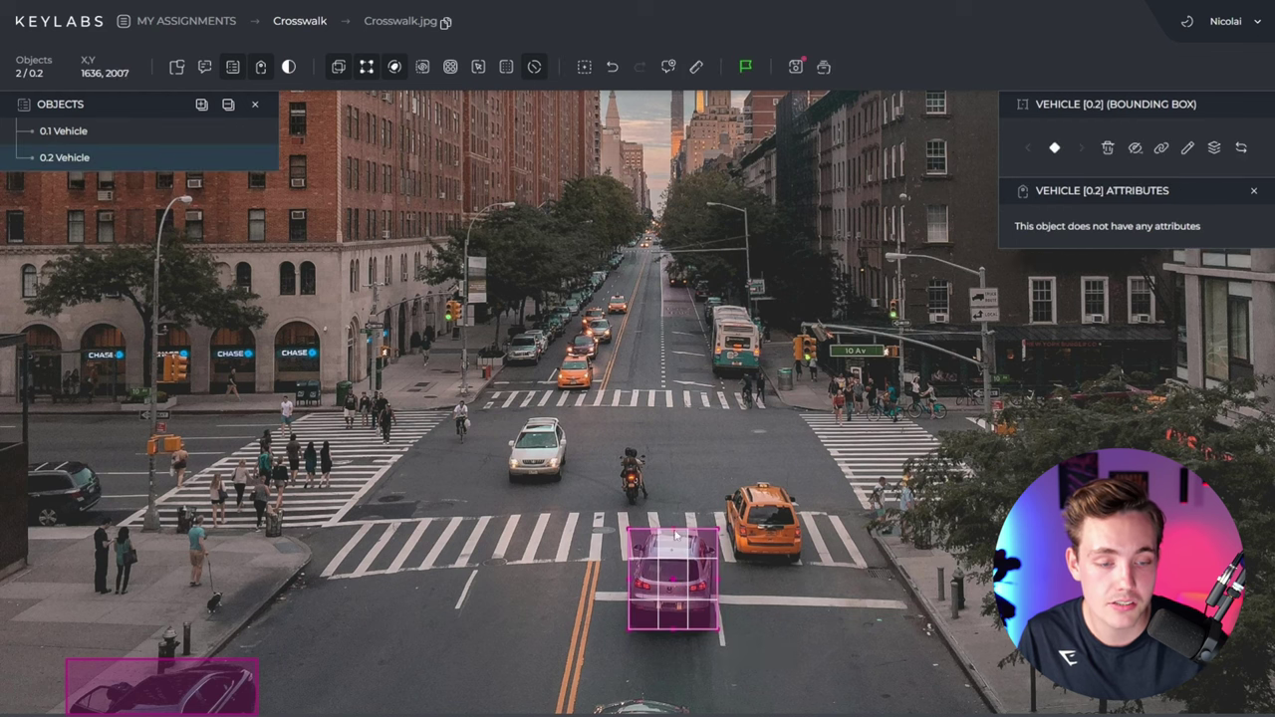
{"action": "key", "text": "n"}
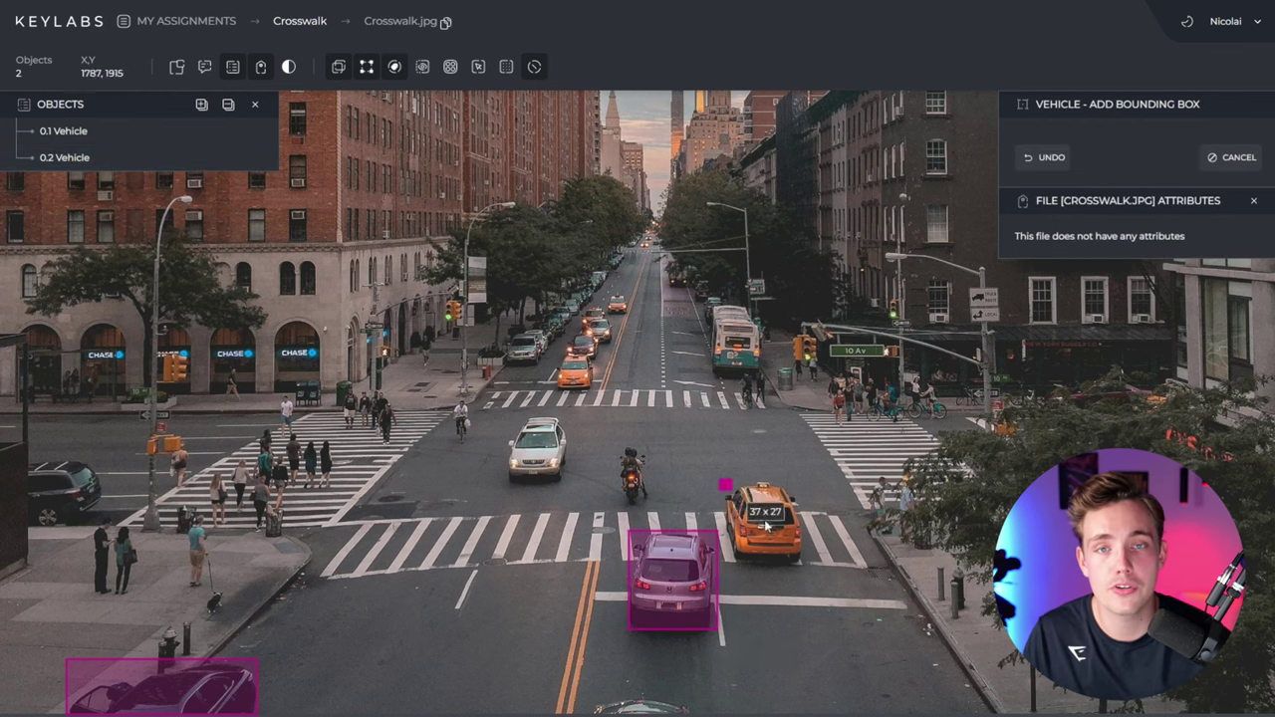
{"action": "left_click_drag", "start_coordinate": [721, 482], "coordinate": [804, 567]}
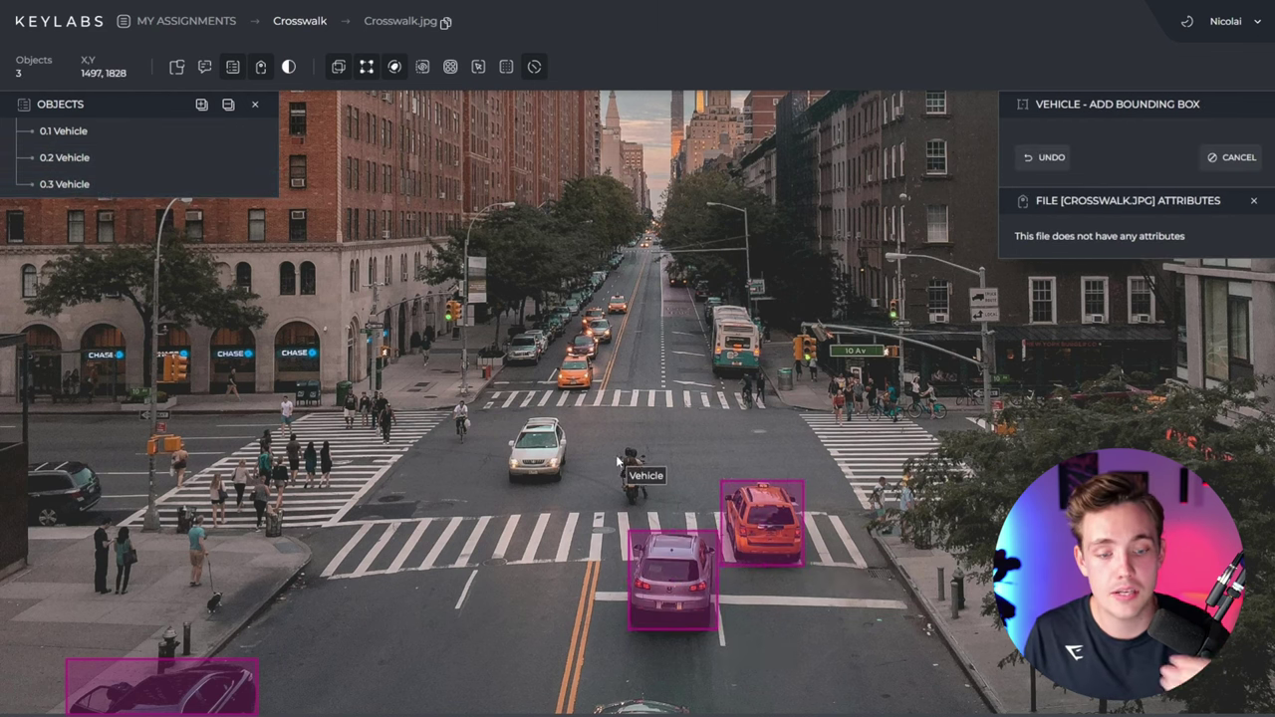
{"action": "left_click_drag", "start_coordinate": [615, 454], "coordinate": [645, 508]}
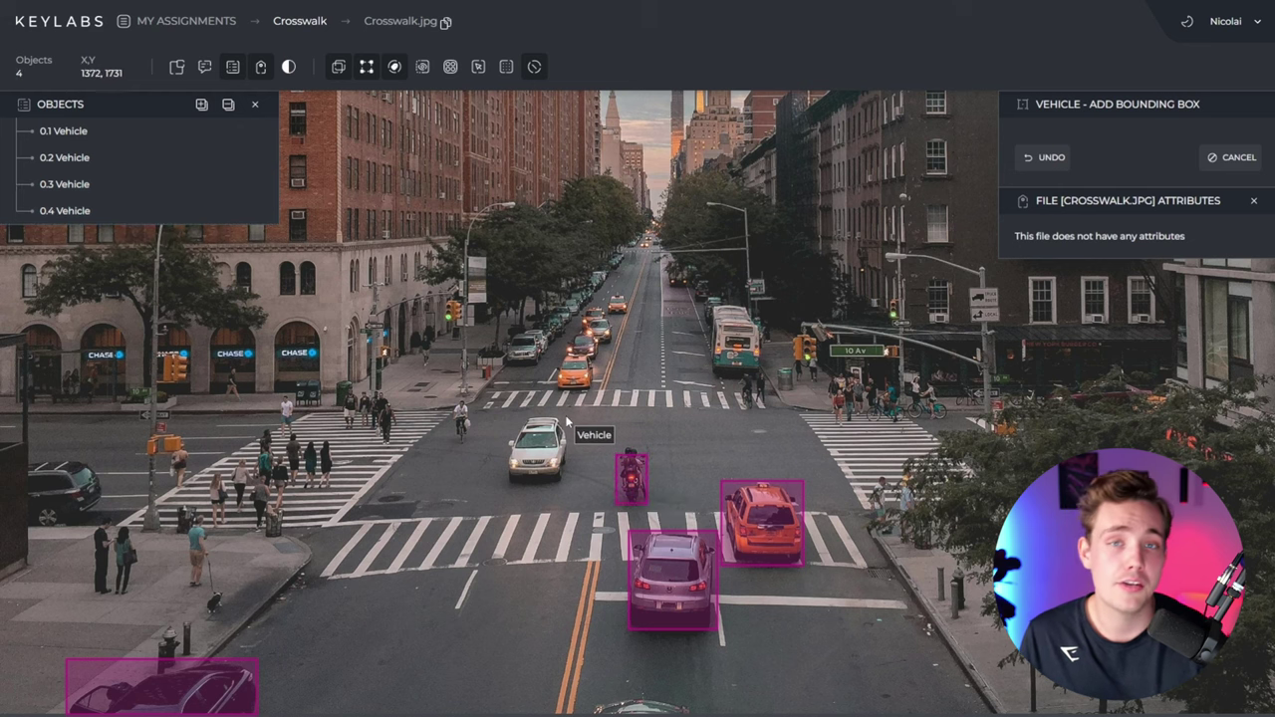
{"action": "left_click_drag", "start_coordinate": [570, 416], "coordinate": [505, 487]}
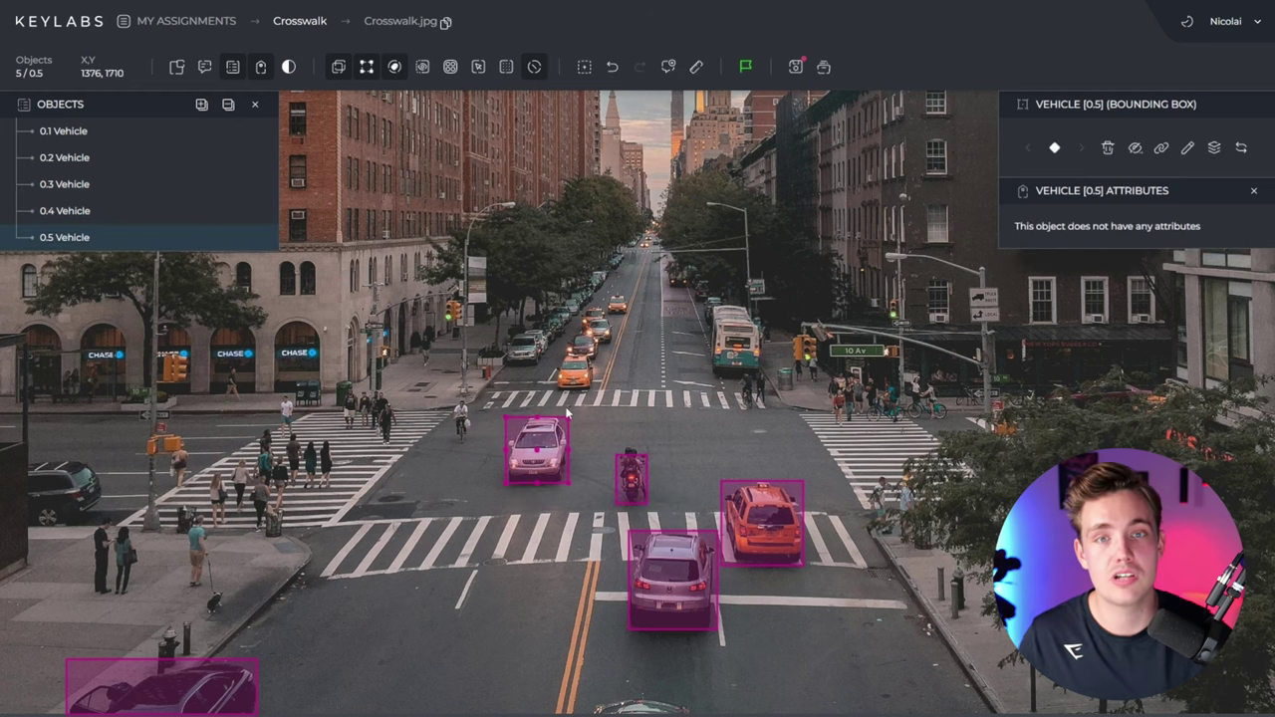
{"action": "left_click_drag", "start_coordinate": [569, 416], "coordinate": [569, 416]}
Draw Vehicle bounding boxes around the dark SUV at the image's left edge and the two vehicles behind the trees on the right
{"action": "key", "text": "1"}
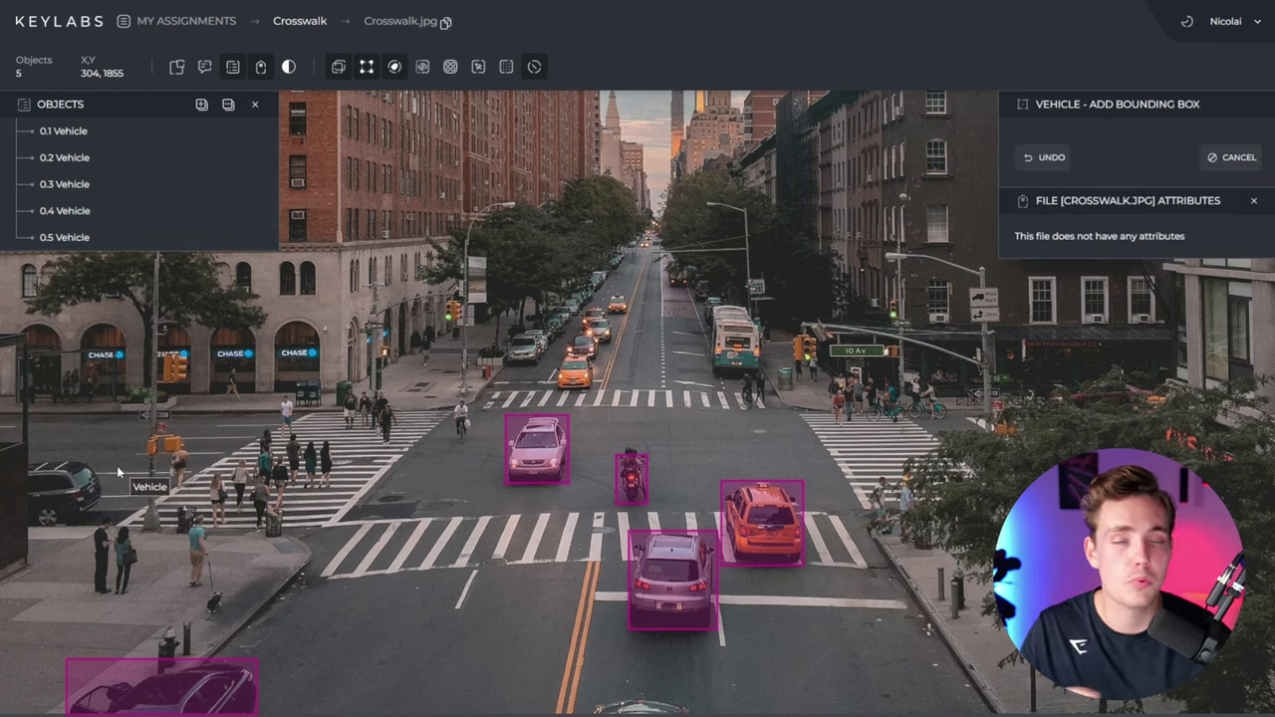
{"action": "left_click_drag", "start_coordinate": [103, 462], "coordinate": [27, 528]}
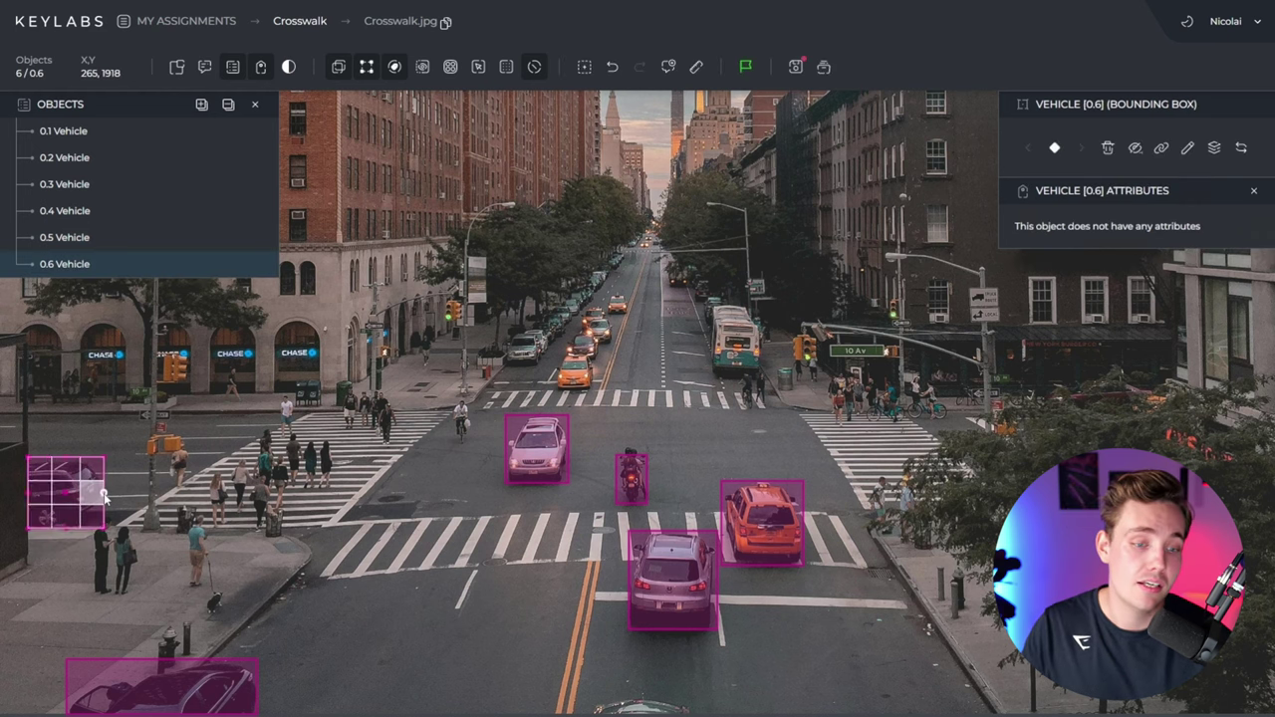
{"action": "key", "text": "Escape"}
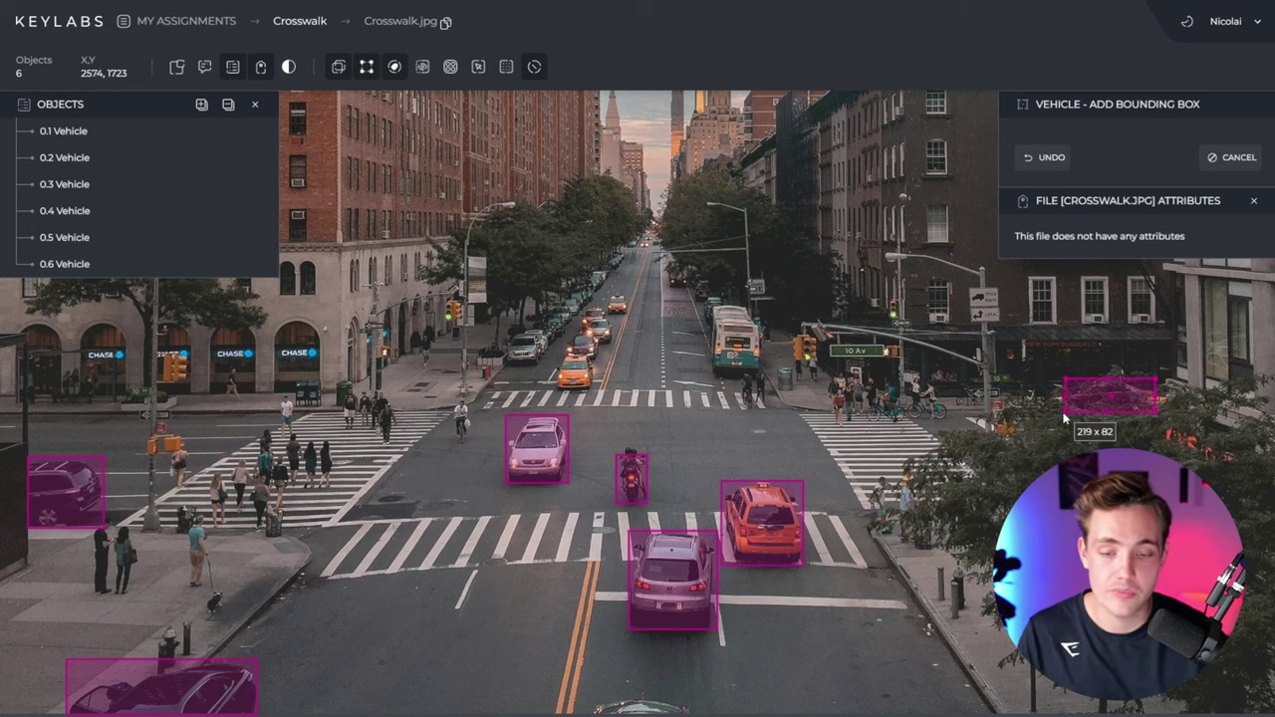
{"action": "left_click_drag", "start_coordinate": [1045, 414], "coordinate": [1045, 415]}
{"action": "key", "text": "Escape"}
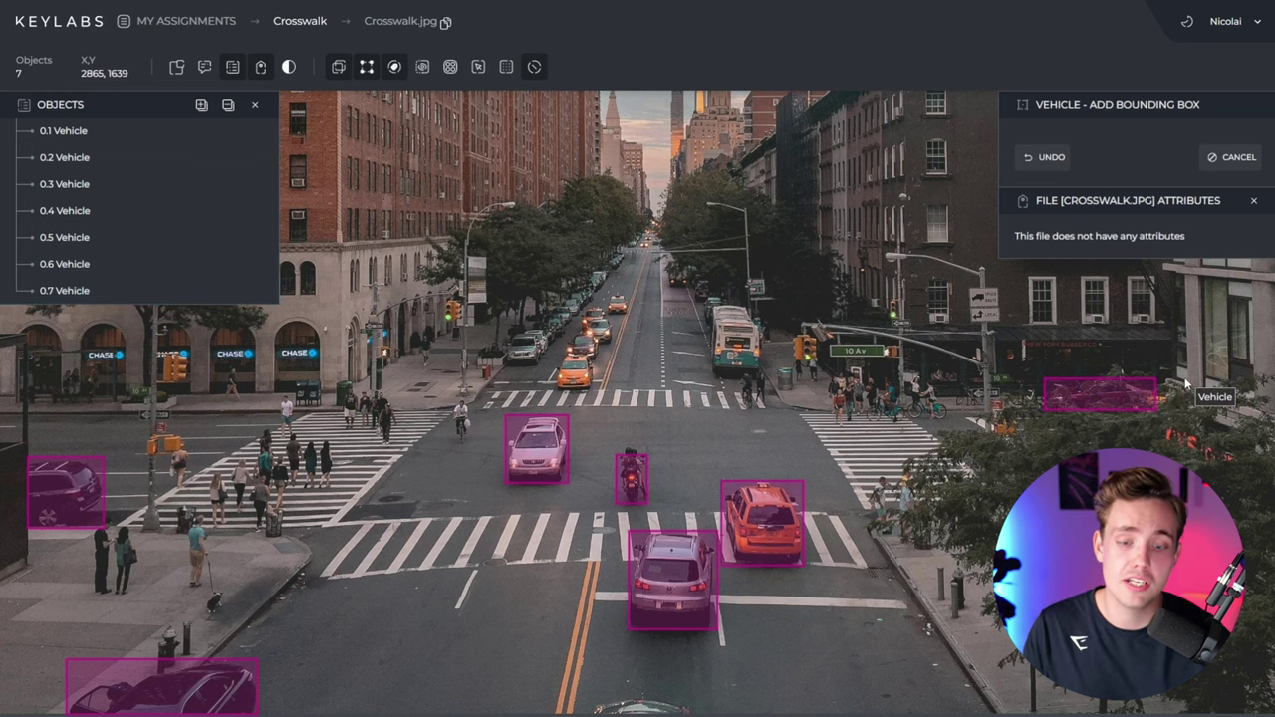
{"action": "left_click_drag", "start_coordinate": [1137, 420], "coordinate": [1137, 420]}
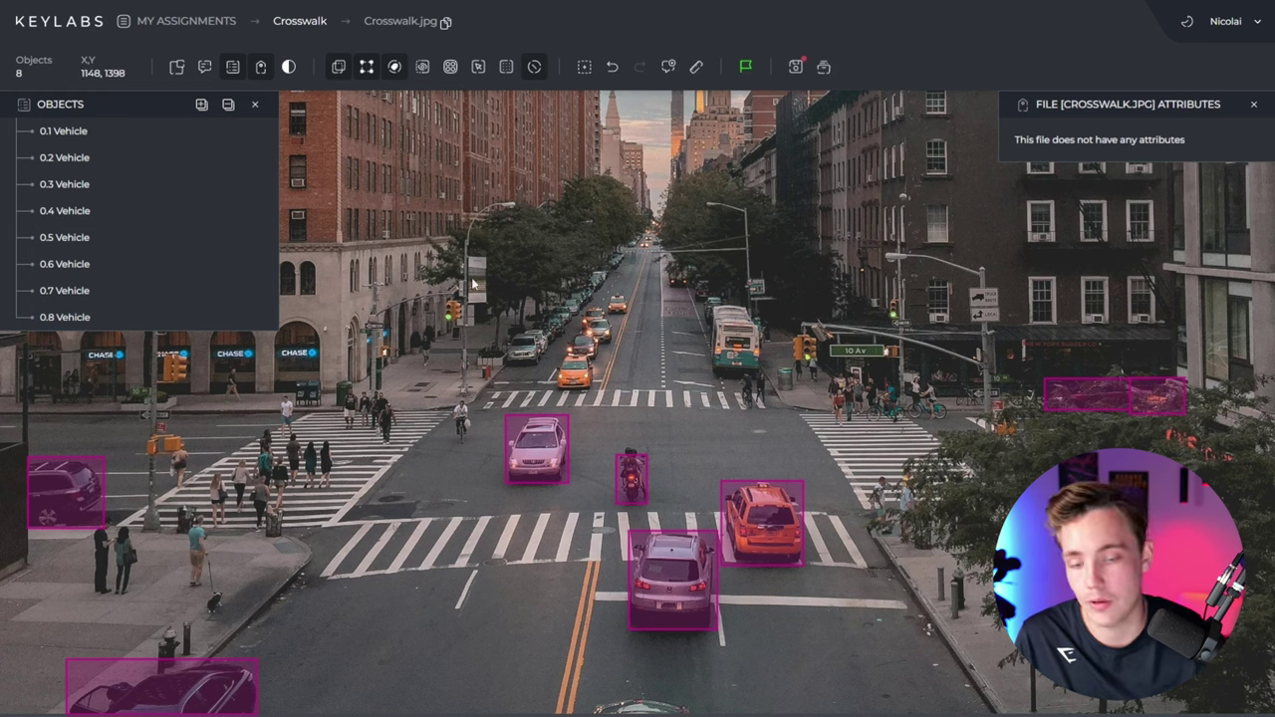
Draw Vehicle bounding boxes around the orange taxi at the far crosswalk and the taxi farthest ahead, tightening the latter's left and upper edges
{"action": "key", "text": "n"}
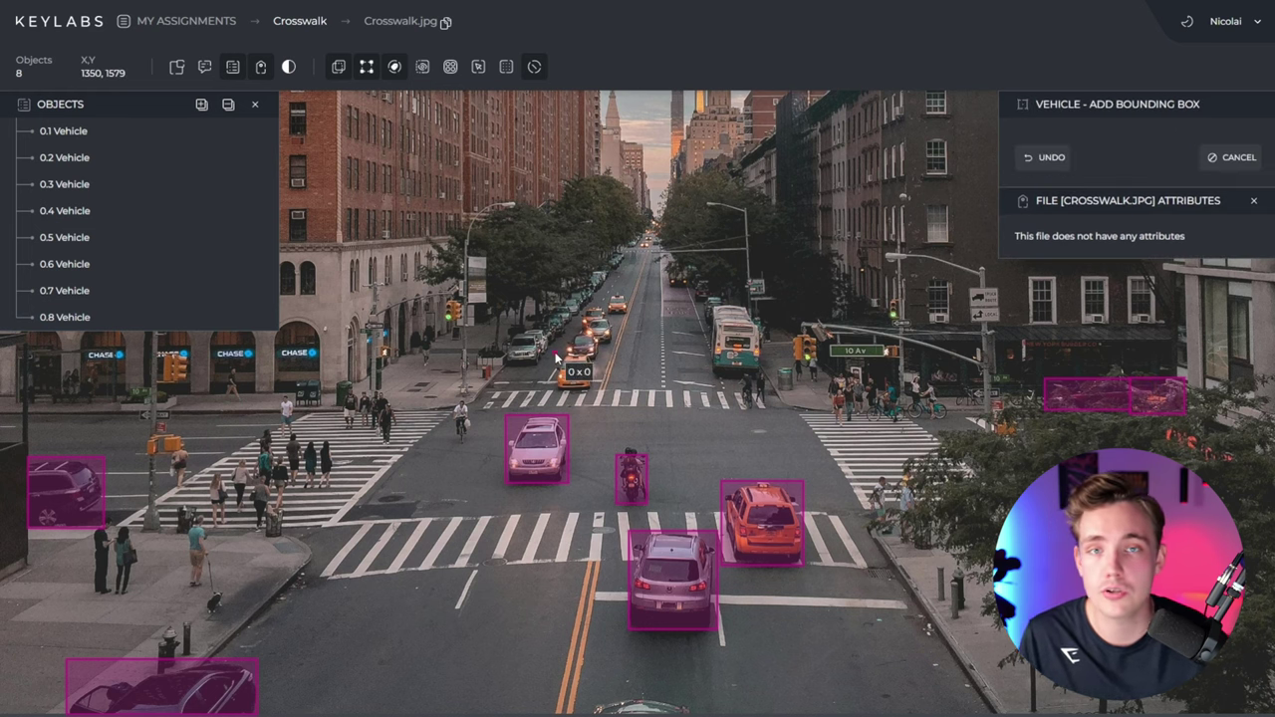
{"action": "left_click_drag", "start_coordinate": [556, 356], "coordinate": [598, 396]}
{"action": "scroll", "coordinate": [588, 374], "scroll_direction": "up", "scroll_amount": 5}
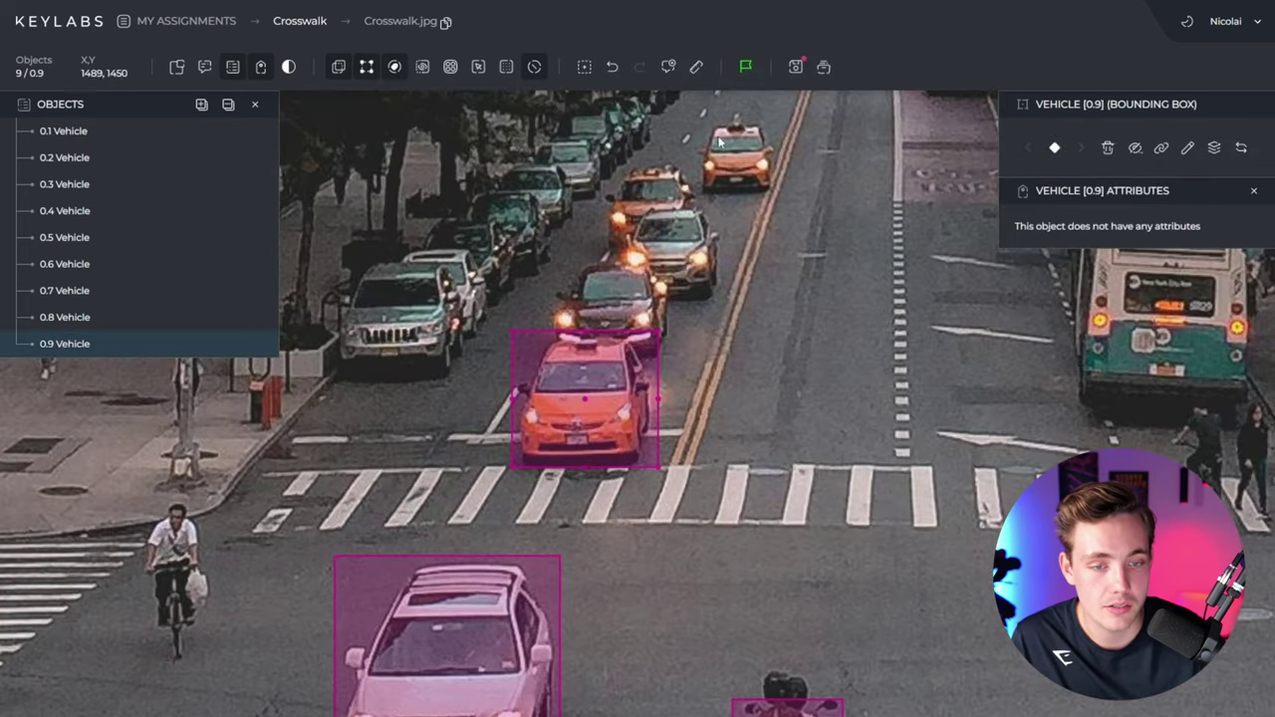
{"action": "key", "text": "1"}
{"action": "left_click_drag", "start_coordinate": [703, 117], "coordinate": [777, 193]}
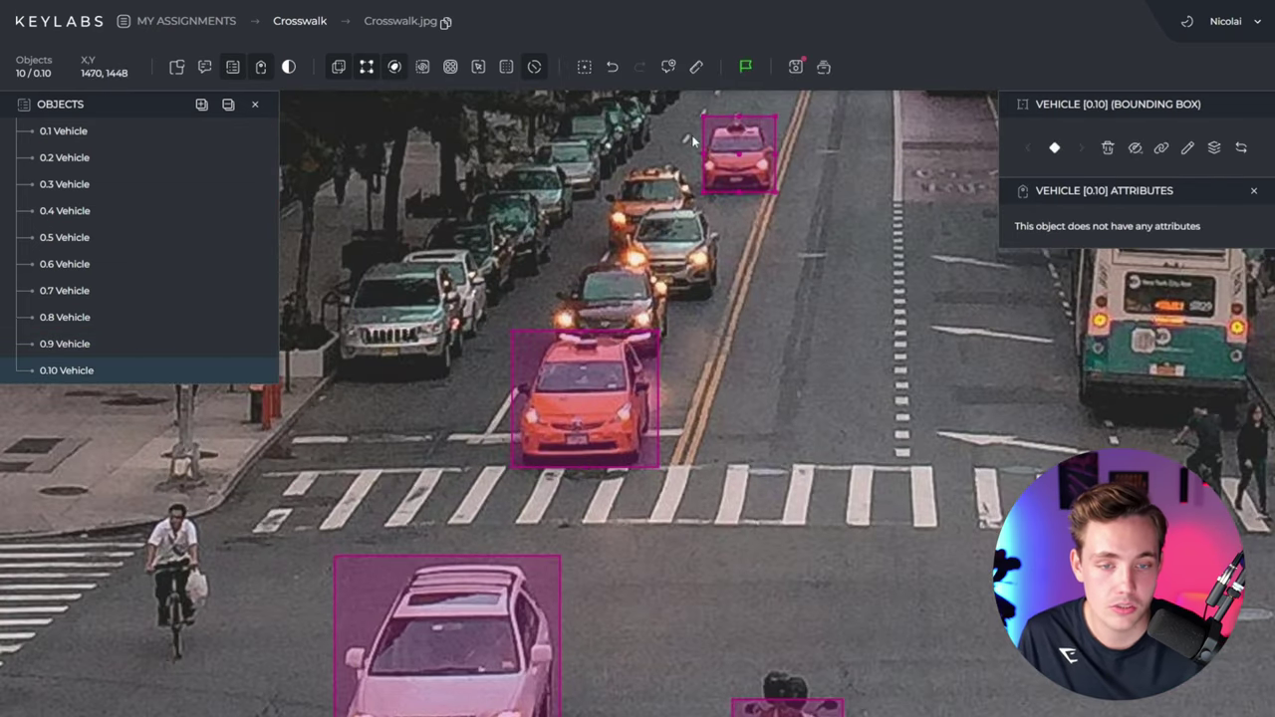
{"action": "left_click_drag", "start_coordinate": [703, 155], "coordinate": [699, 154]}
{"action": "left_click_drag", "start_coordinate": [738, 117], "coordinate": [738, 118]}
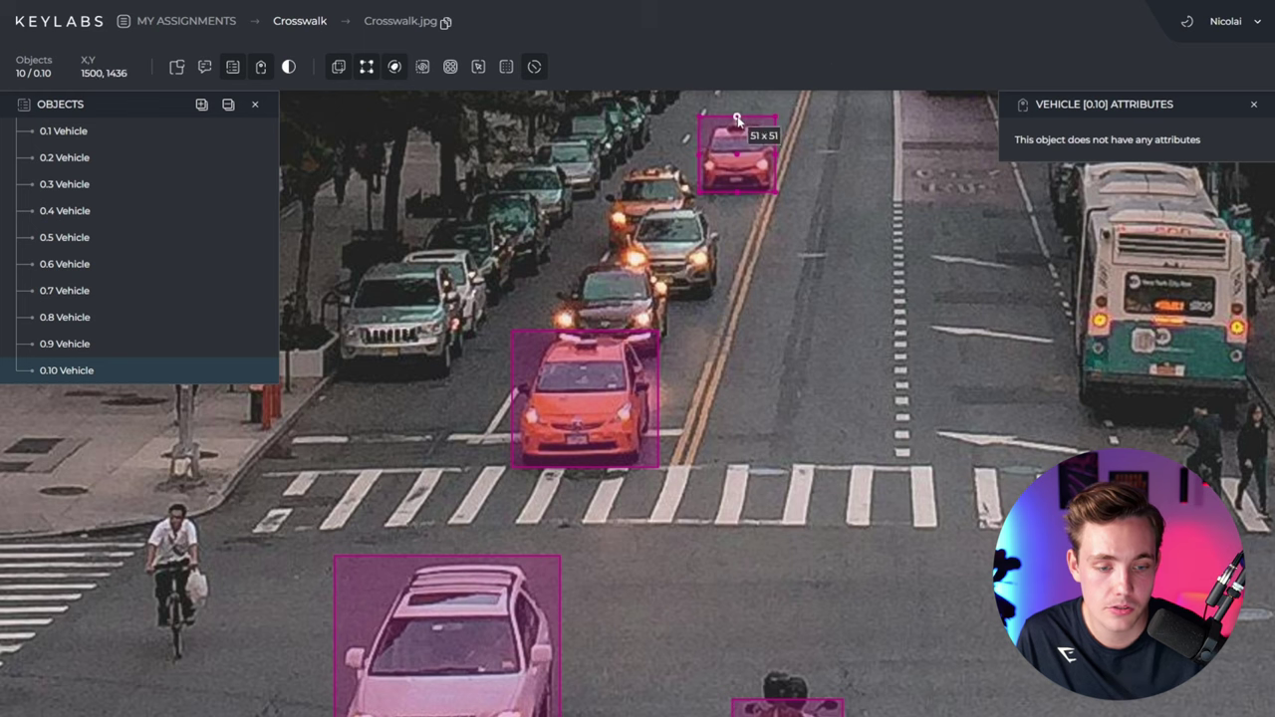
Draw Vehicle bounding boxes around the orange taxi, the SUV and the dark car queued behind the front taxi
{"action": "key", "text": "1"}
{"action": "left_click_drag", "start_coordinate": [694, 172], "coordinate": [604, 256]}
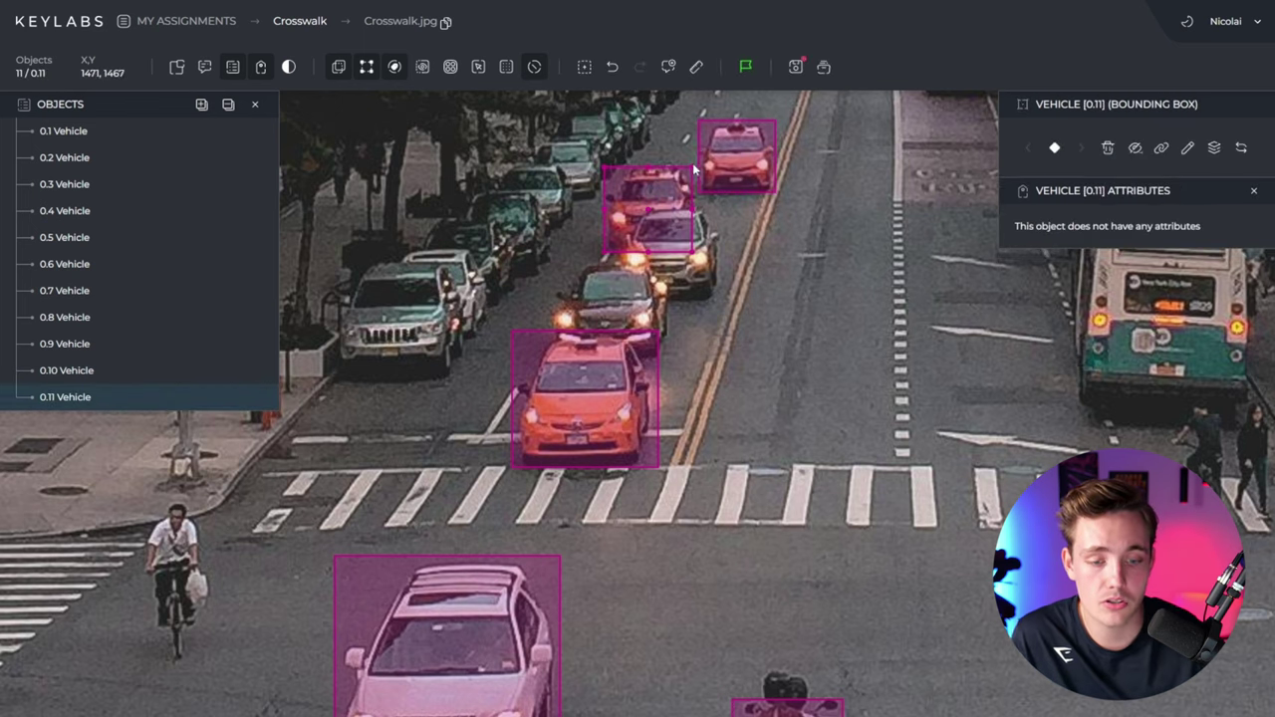
{"action": "left_click", "coordinate": [691, 170]}
{"action": "left_click", "coordinate": [695, 169]}
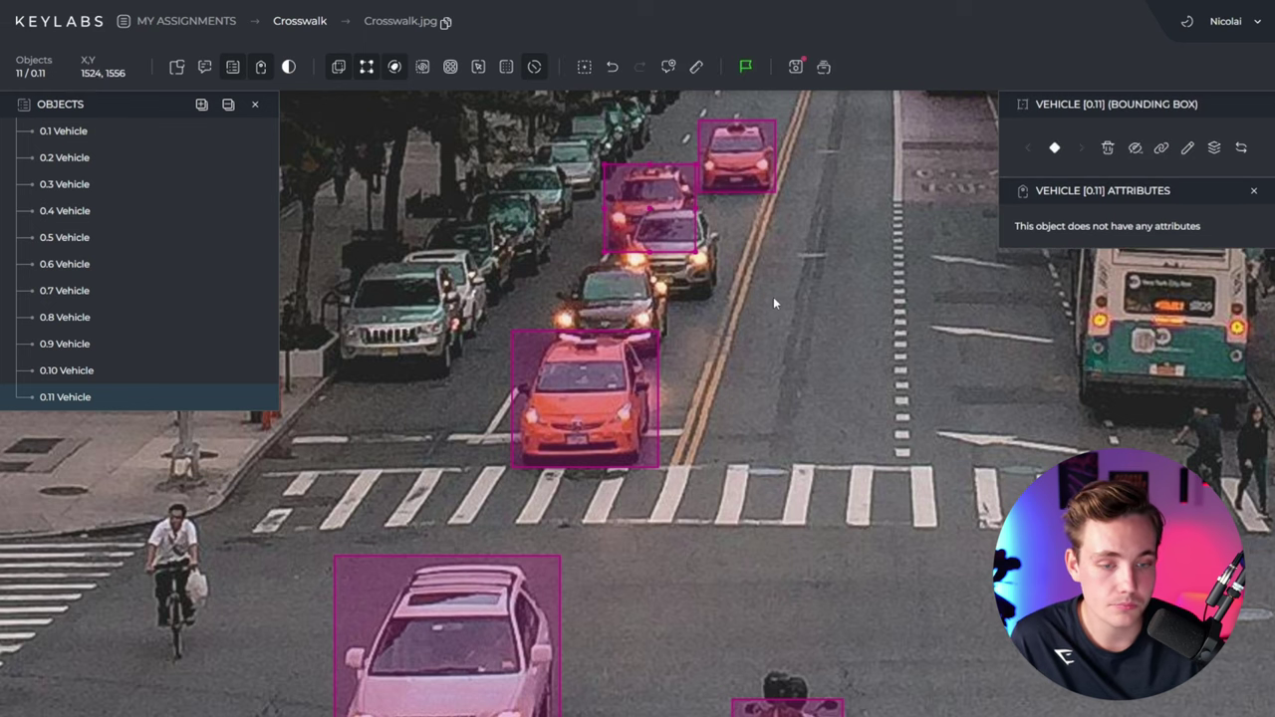
{"action": "key", "text": "Escape"}
{"action": "left_click_drag", "start_coordinate": [725, 208], "coordinate": [620, 305]}
{"action": "key", "text": "Escape"}
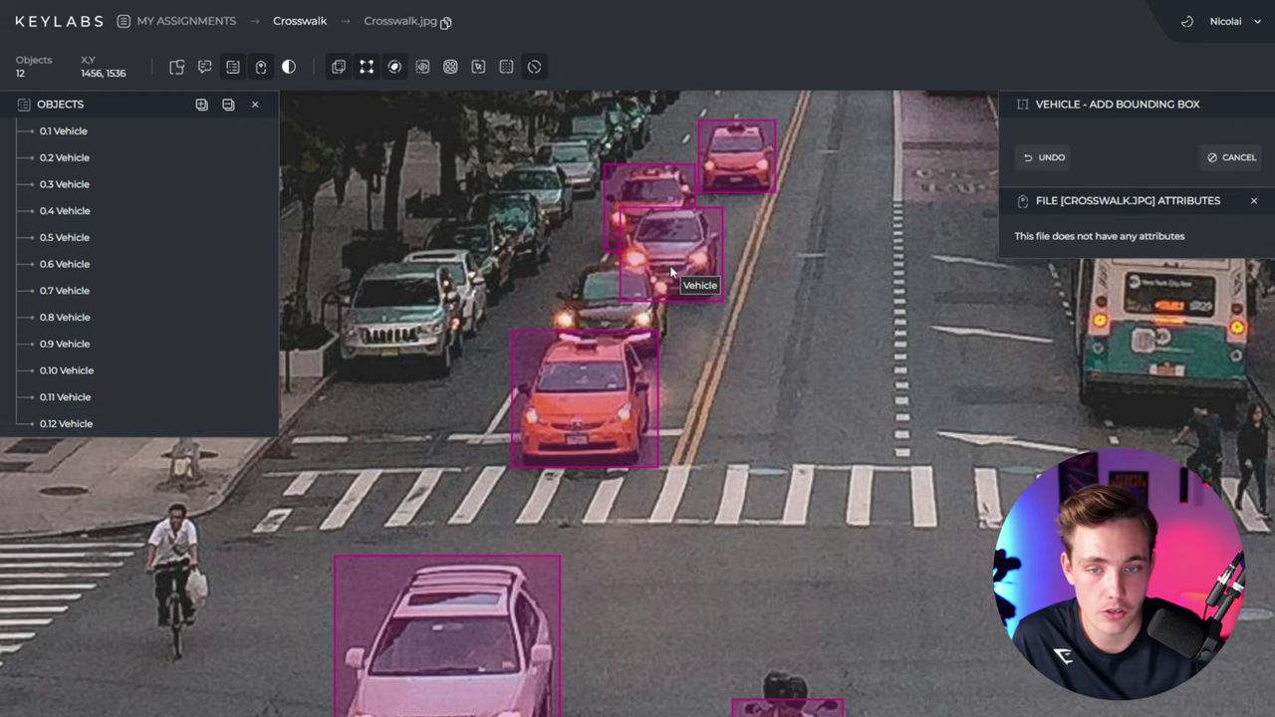
{"action": "left_click_drag", "start_coordinate": [670, 264], "coordinate": [550, 364]}
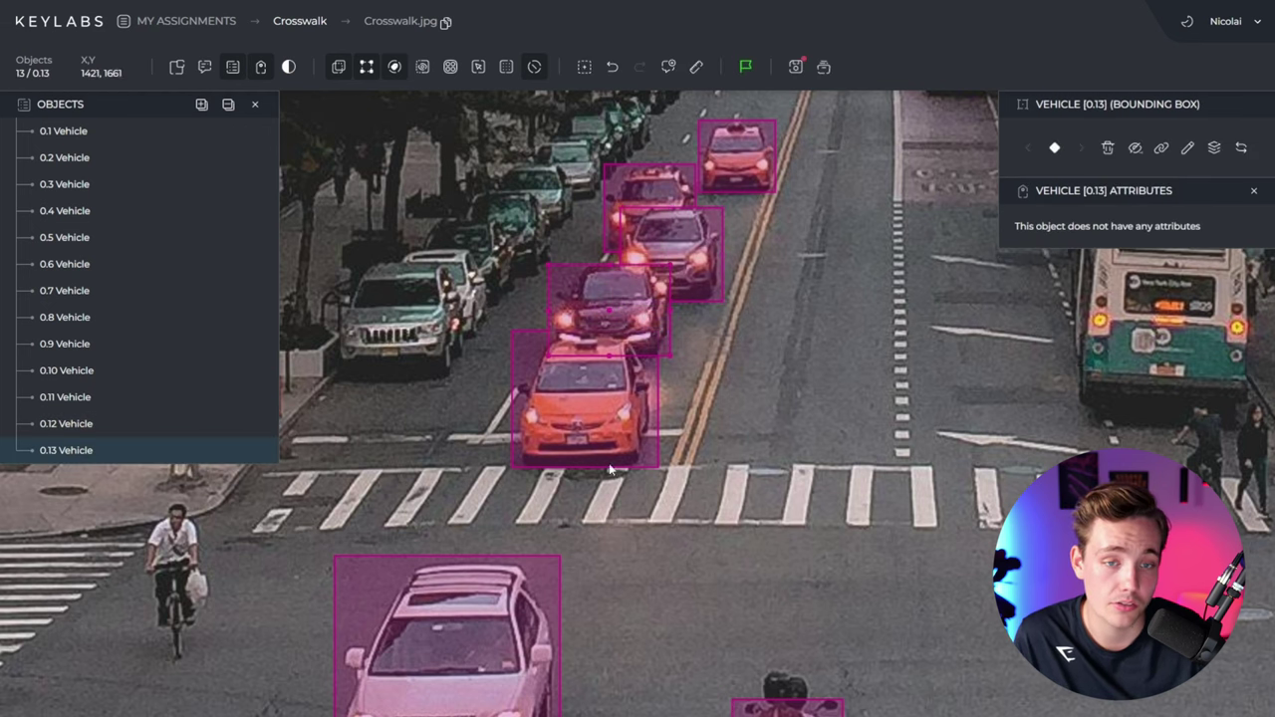
Change the layer order of the front taxi's box where it overlaps the dark car's box, and deselect it
{"action": "key", "text": "Escape"}
{"action": "left_click", "coordinate": [601, 404]}
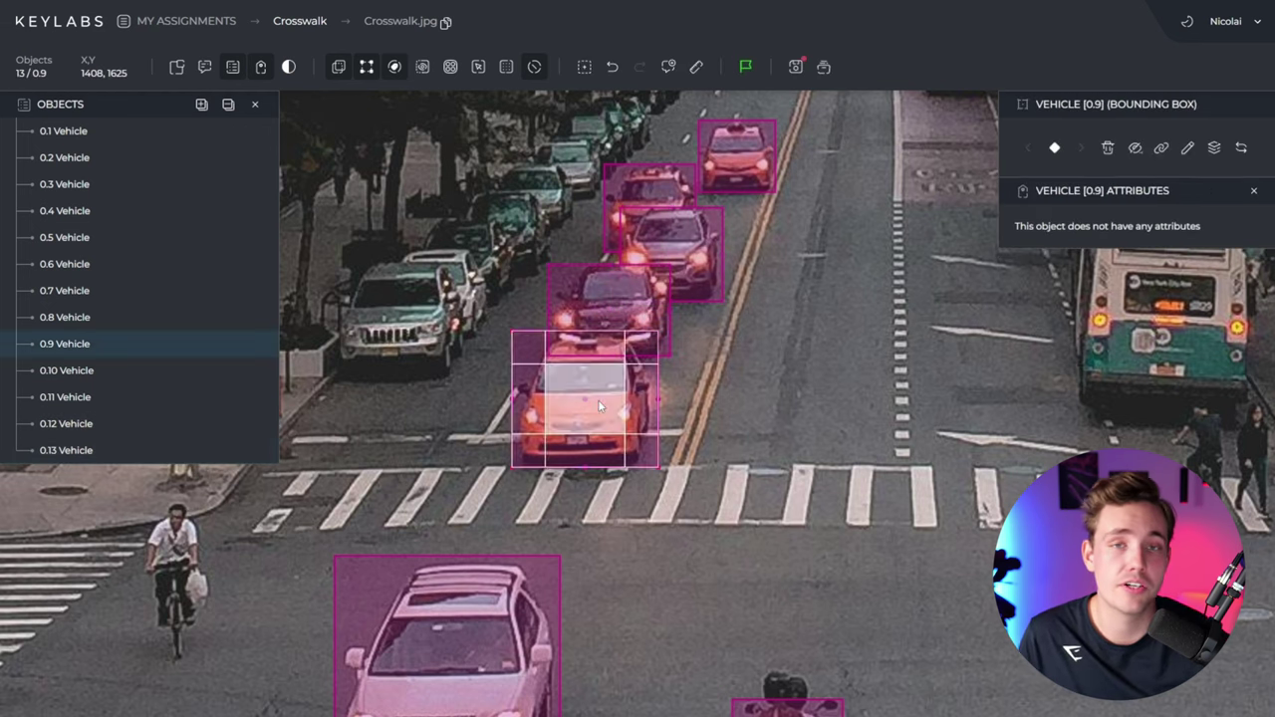
{"action": "left_click", "coordinate": [1212, 150]}
{"action": "left_click", "coordinate": [1159, 175]}
{"action": "key", "text": "Escape"}
Draw Vehicle bounding boxes around the three distant oncoming cars beyond the far intersection, widening the nearest one's box to the left
{"action": "scroll", "coordinate": [882, 341], "scroll_direction": "down", "scroll_amount": 3}
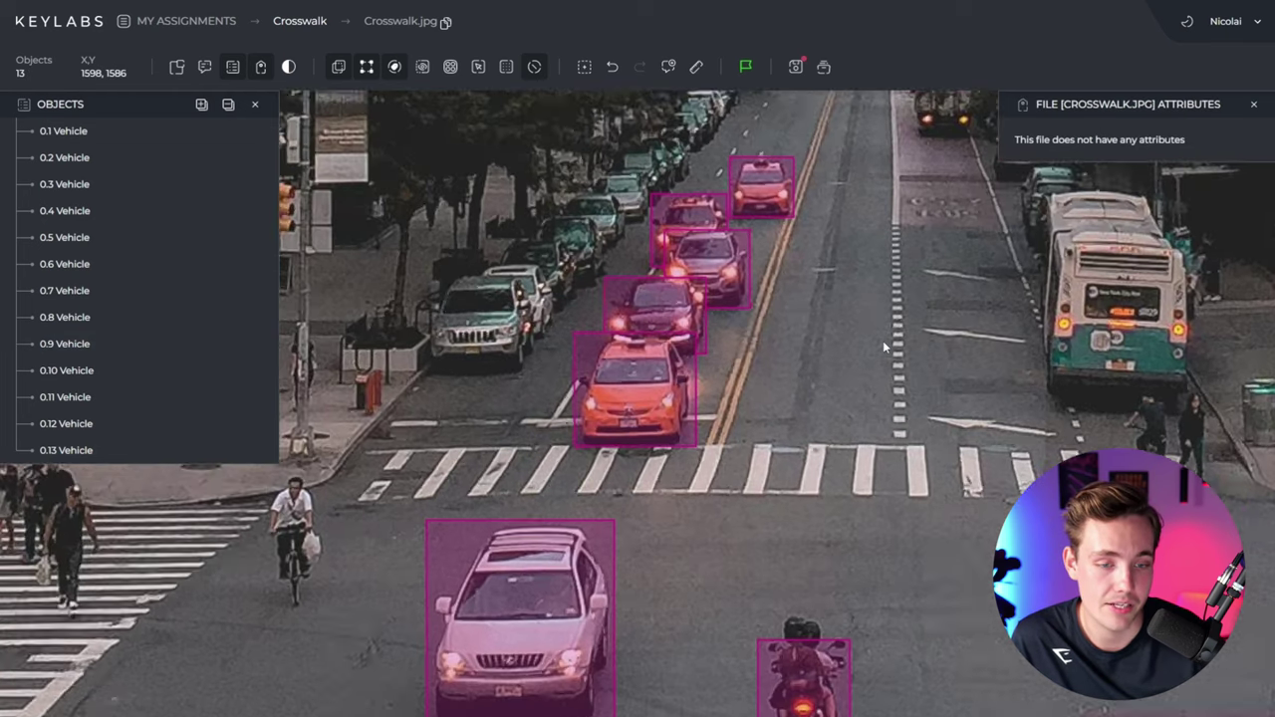
{"action": "scroll", "coordinate": [860, 325], "scroll_direction": "down", "scroll_amount": 2}
{"action": "scroll", "coordinate": [904, 224], "scroll_direction": "up", "scroll_amount": 6}
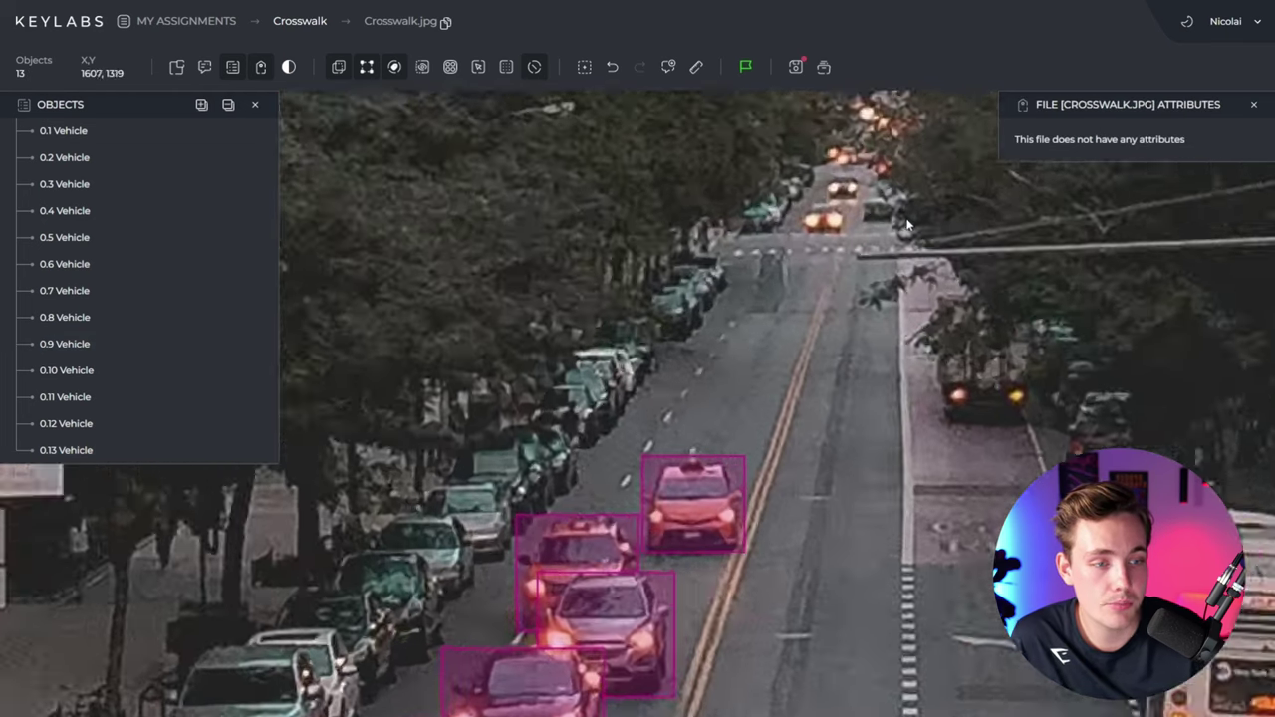
{"action": "left_click_drag", "start_coordinate": [905, 224], "coordinate": [913, 315]}
{"action": "key", "text": "1"}
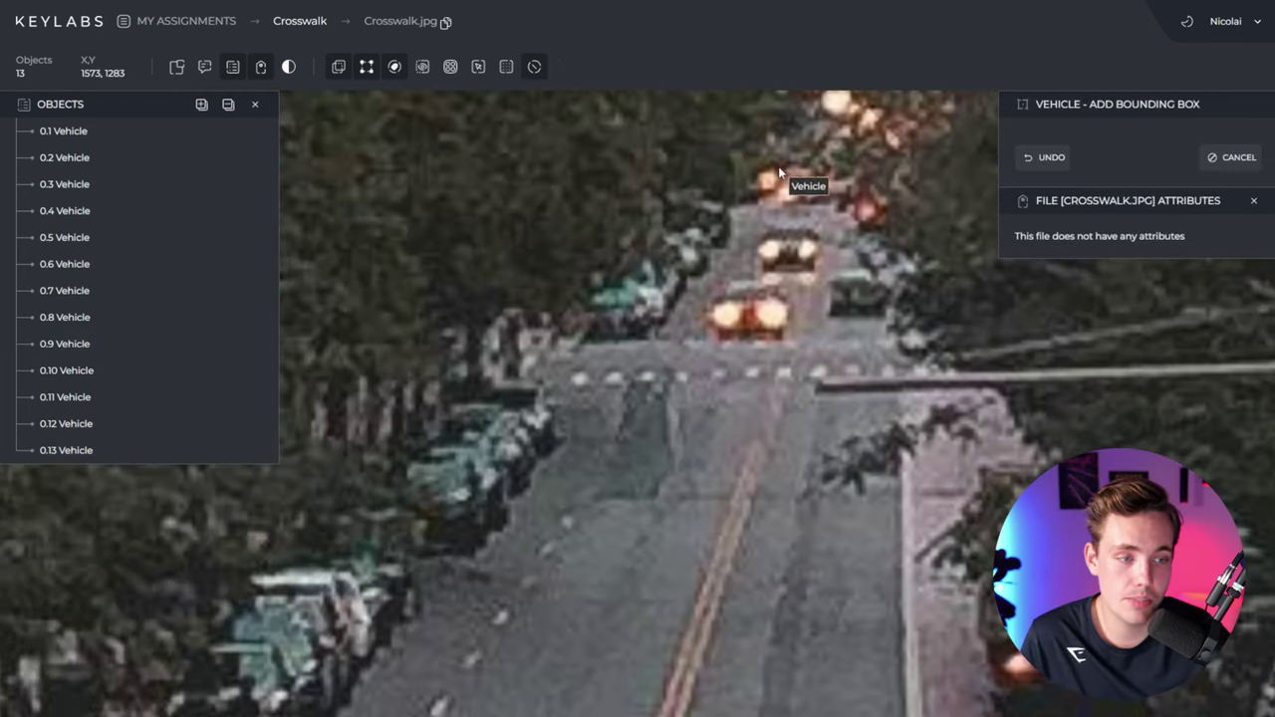
{"action": "left_click_drag", "start_coordinate": [778, 166], "coordinate": [822, 206]}
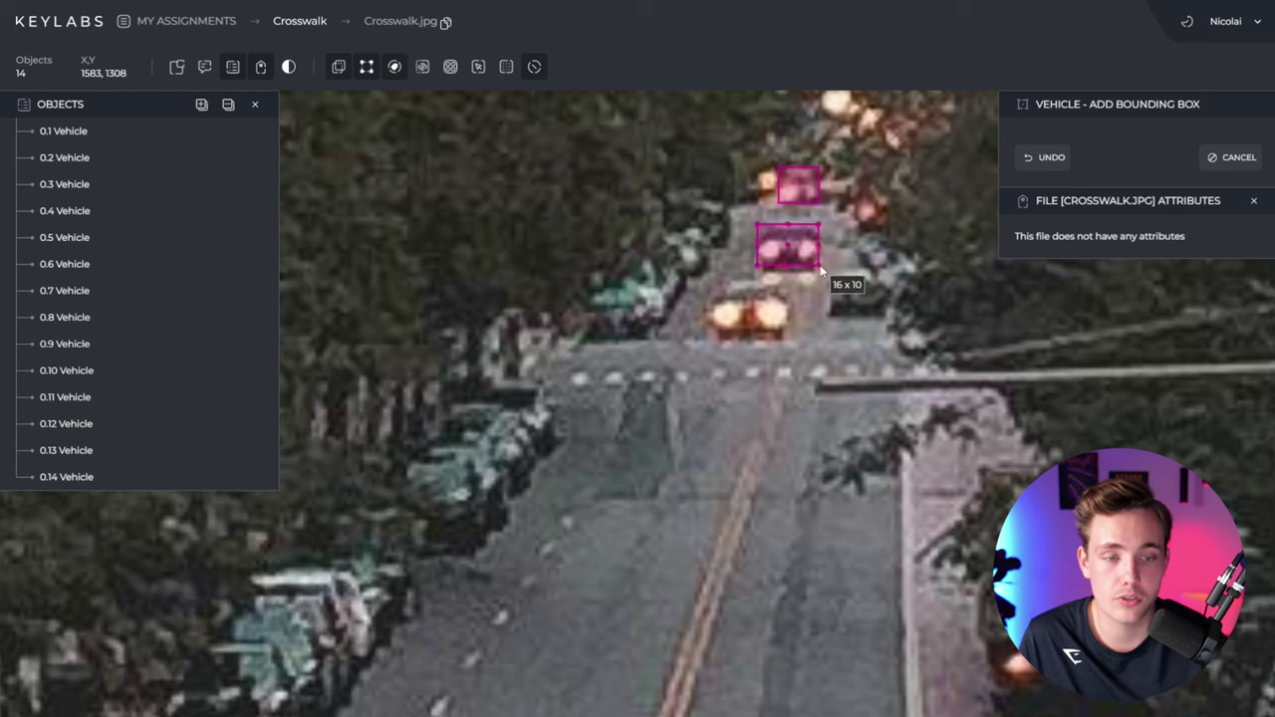
{"action": "left_click_drag", "start_coordinate": [821, 270], "coordinate": [821, 268]}
{"action": "left_click_drag", "start_coordinate": [713, 279], "coordinate": [790, 341]}
{"action": "left_click_drag", "start_coordinate": [713, 310], "coordinate": [706, 310]}
Draw Vehicle bounding boxes around the four parked cars left of the distant oncoming cars and the car on their right
{"action": "key", "text": "1"}
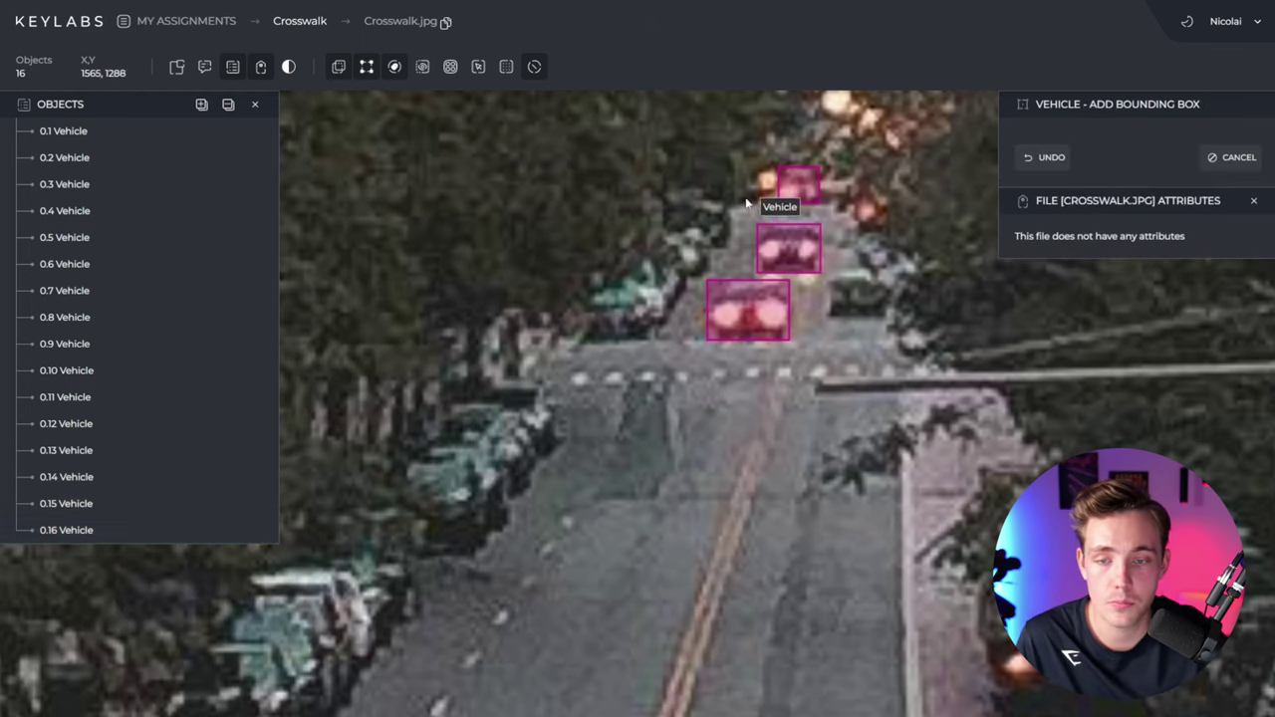
{"action": "left_click_drag", "start_coordinate": [685, 254], "coordinate": [605, 362]}
{"action": "key", "text": "n"}
{"action": "key", "text": "n"}
{"action": "key", "text": "n"}
{"action": "scroll", "coordinate": [673, 396], "scroll_direction": "down", "scroll_amount": 3}
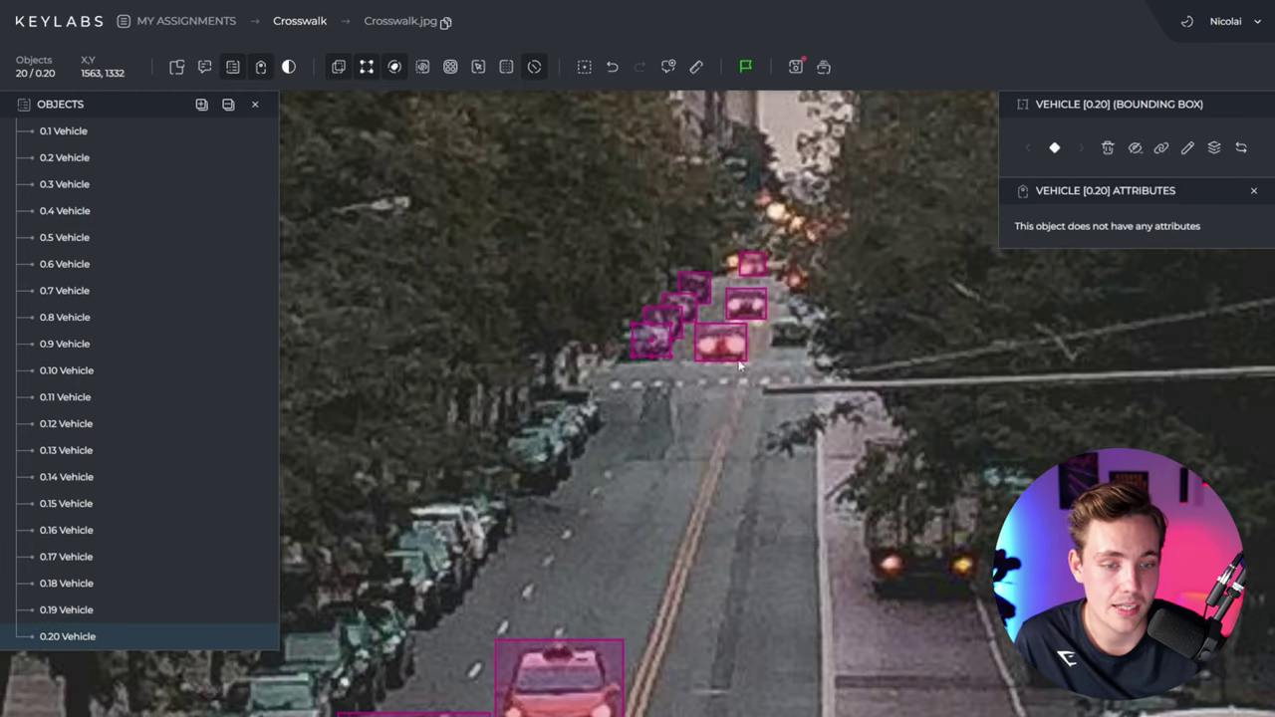
{"action": "scroll", "coordinate": [748, 349], "scroll_direction": "up", "scroll_amount": 3}
{"action": "key", "text": "n"}
{"action": "left_click_drag", "start_coordinate": [797, 285], "coordinate": [897, 348]}
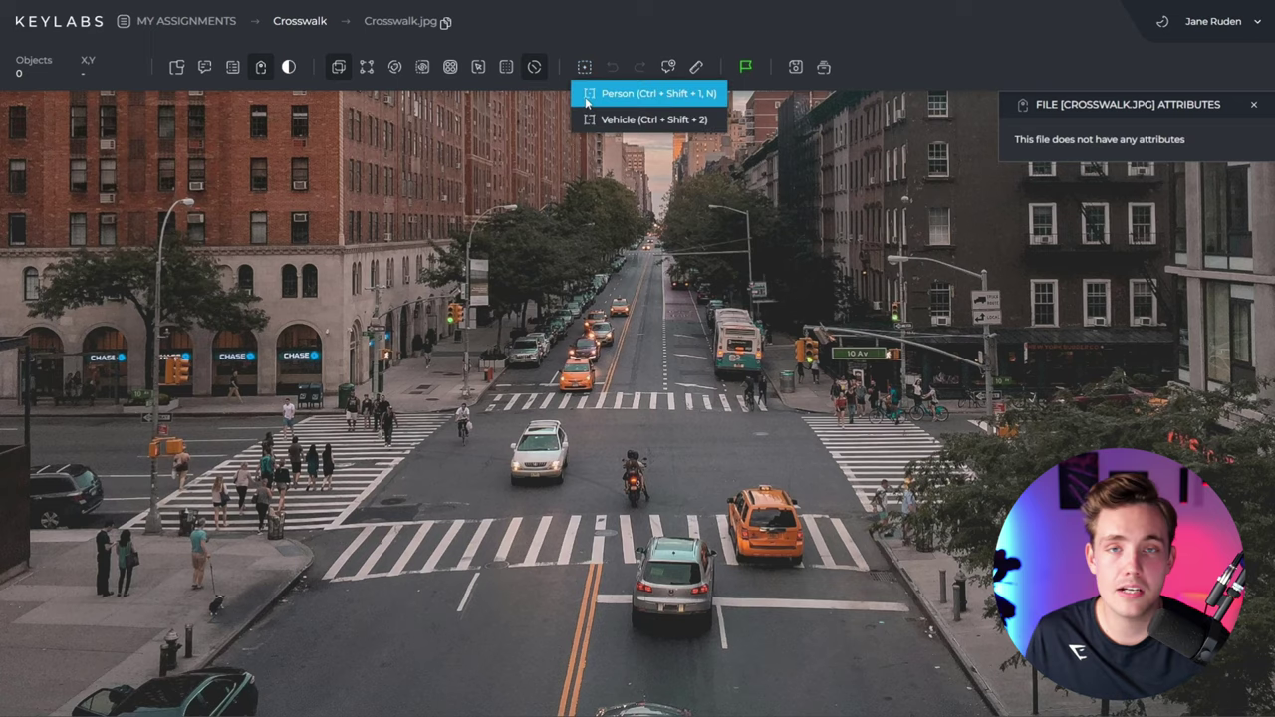
Draw Person bounding boxes around the two people standing together on the lower-left sidewalk
{"action": "left_click", "coordinate": [638, 90]}
{"action": "scroll", "coordinate": [109, 561], "scroll_direction": "up", "scroll_amount": 2}
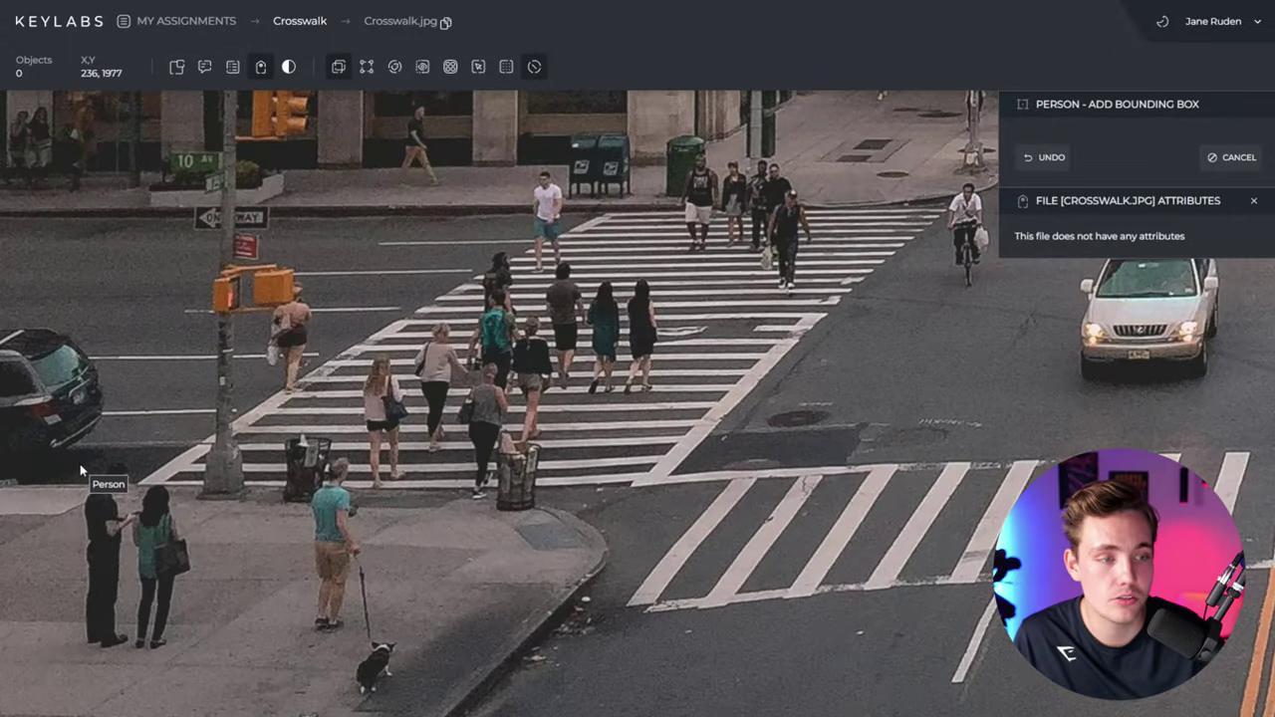
{"action": "left_click_drag", "start_coordinate": [80, 463], "coordinate": [136, 652]}
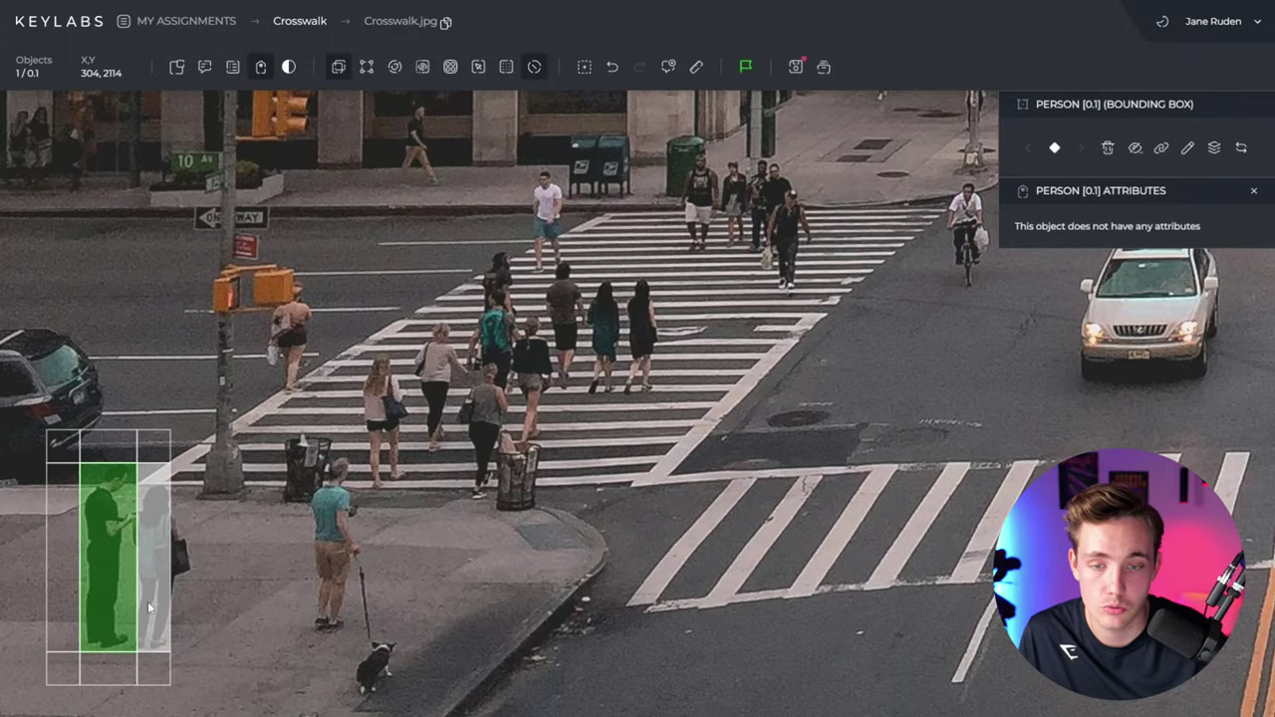
{"action": "key", "text": "n"}
{"action": "left_click_drag", "start_coordinate": [127, 481], "coordinate": [184, 651]}
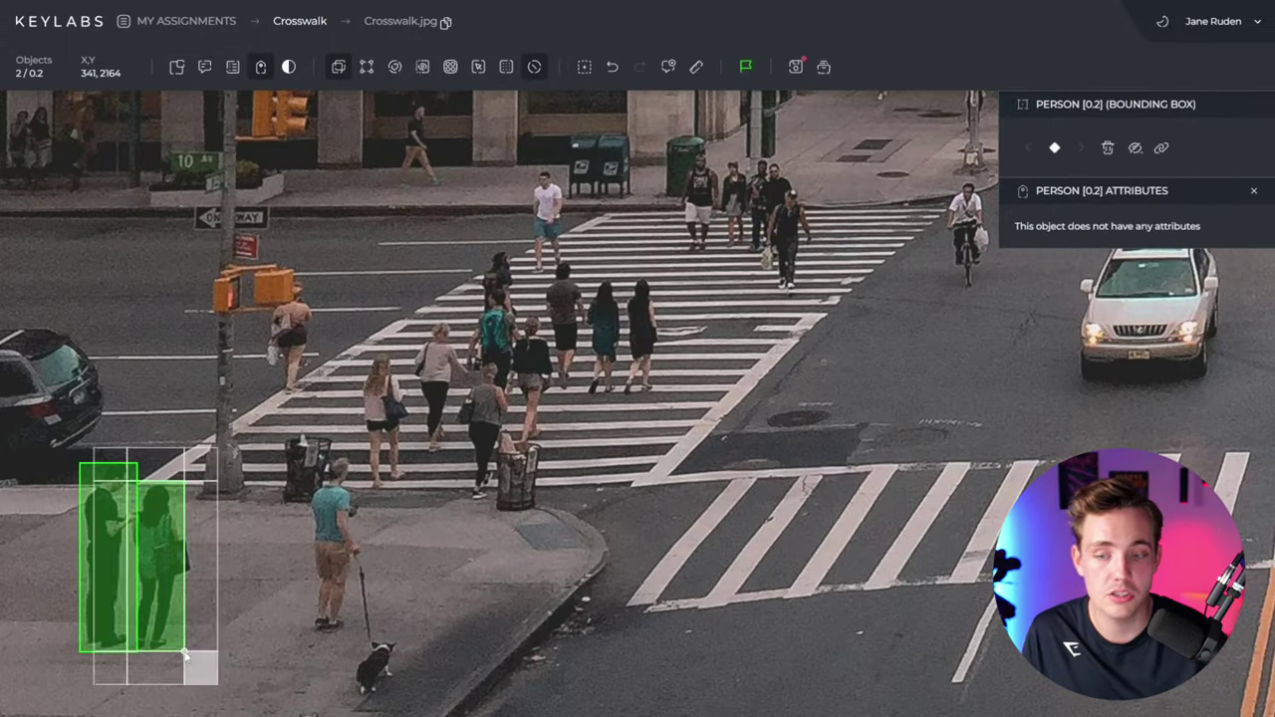
Draw Person bounding boxes around the man walking the dog and the pedestrian beside the traffic light pole
{"action": "key", "text": "n"}
{"action": "left_click_drag", "start_coordinate": [308, 457], "coordinate": [363, 634]}
{"action": "key", "text": "n"}
{"action": "left_click_drag", "start_coordinate": [315, 284], "coordinate": [267, 396]}
{"action": "key", "text": "n"}
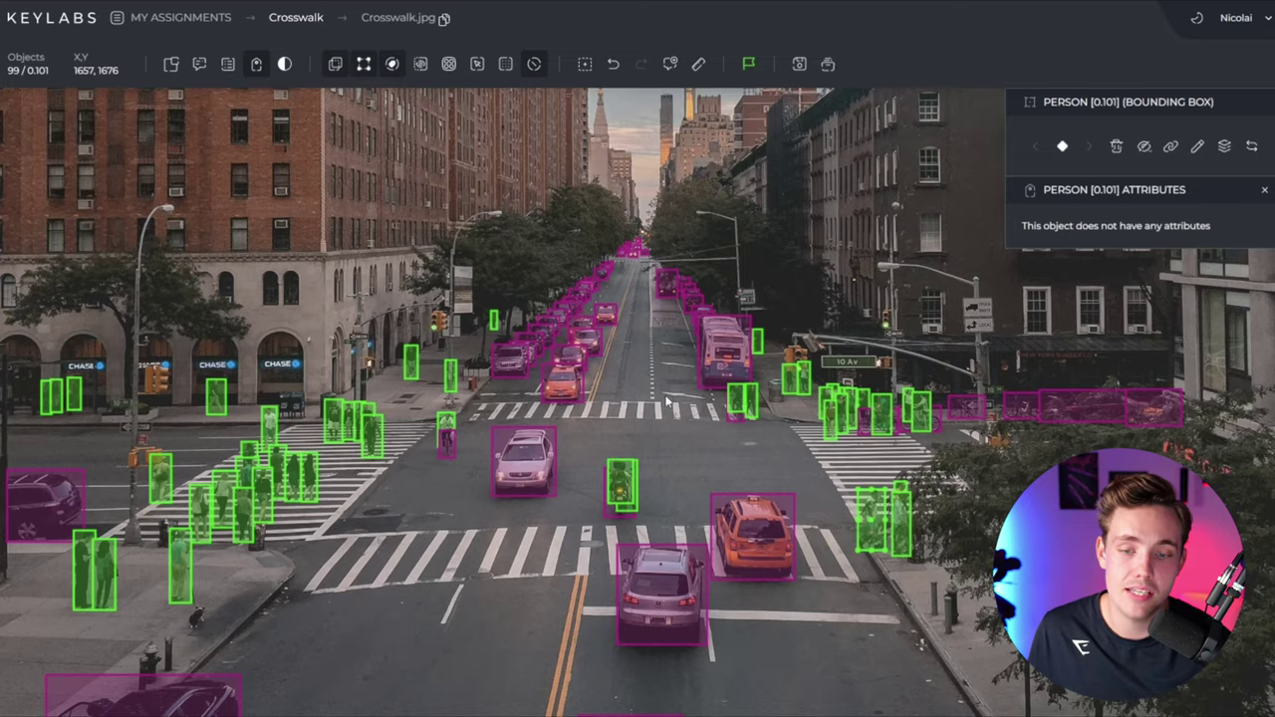